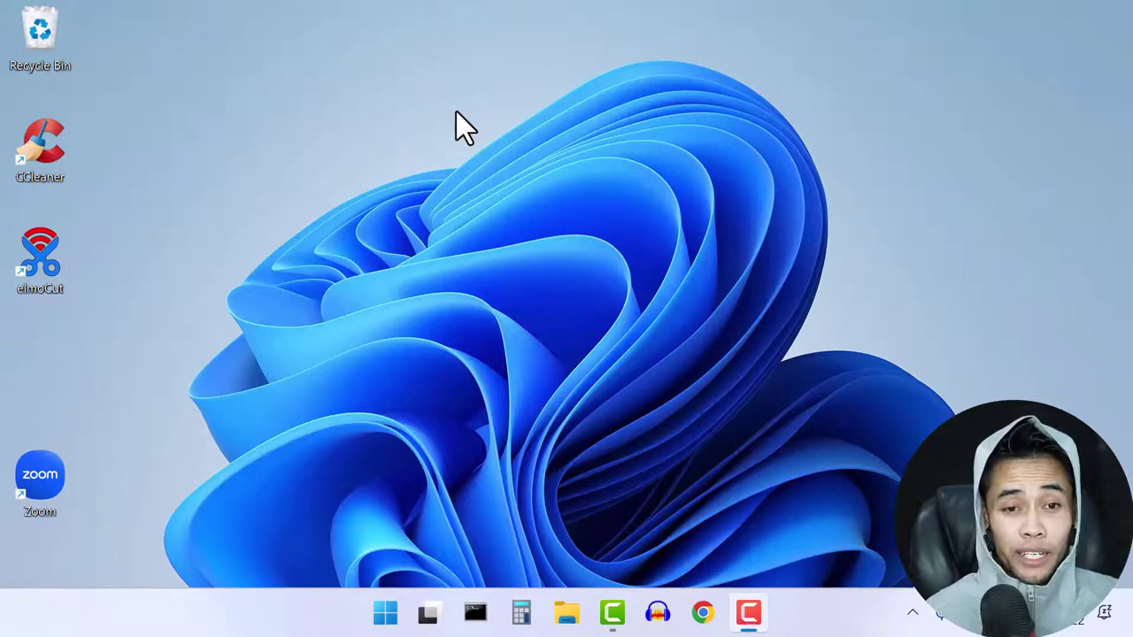
Open Task Manager and examine the running processes and their network usage.
key("ctrl+shift+Escape")
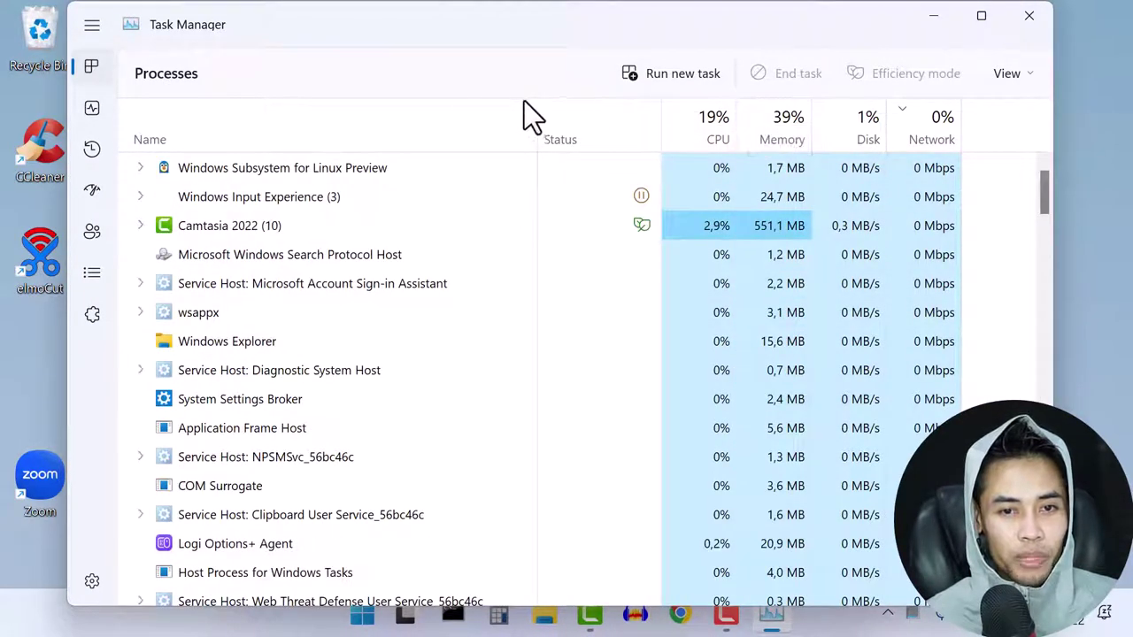
left_click_drag(767, 38, 823, 53)
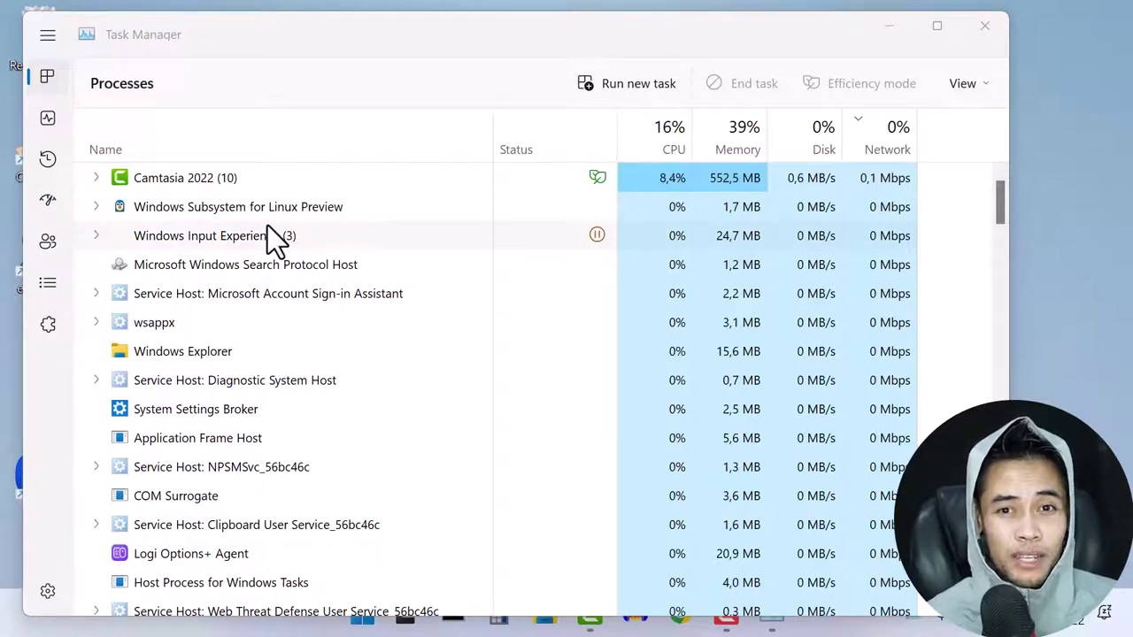
scroll(257, 257, "down", 1)
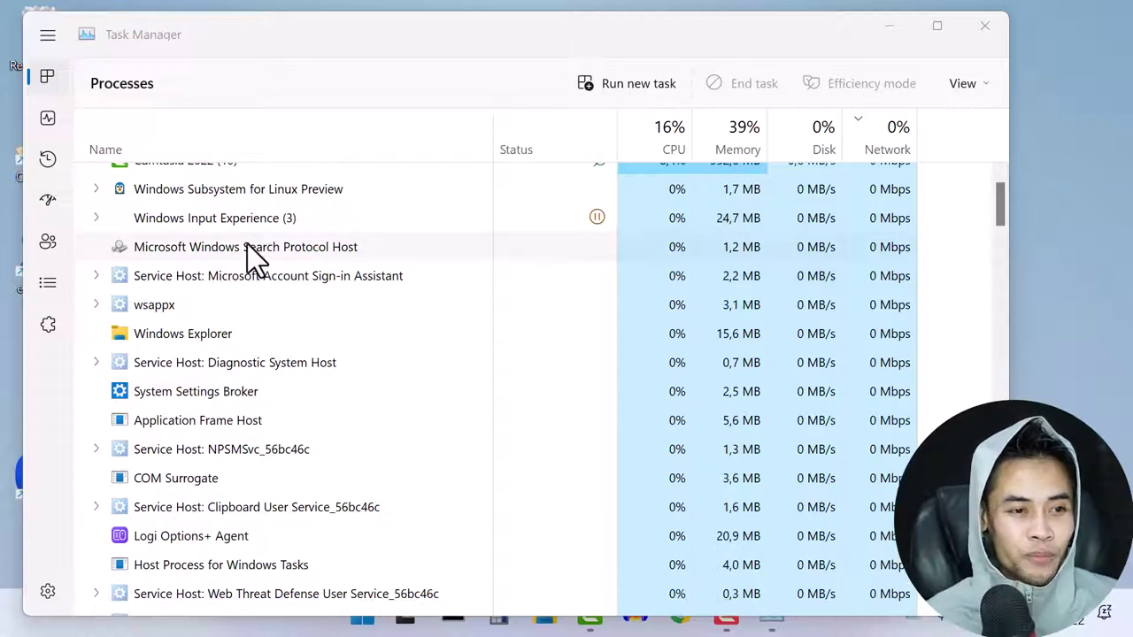
scroll(247, 244, "up", 1)
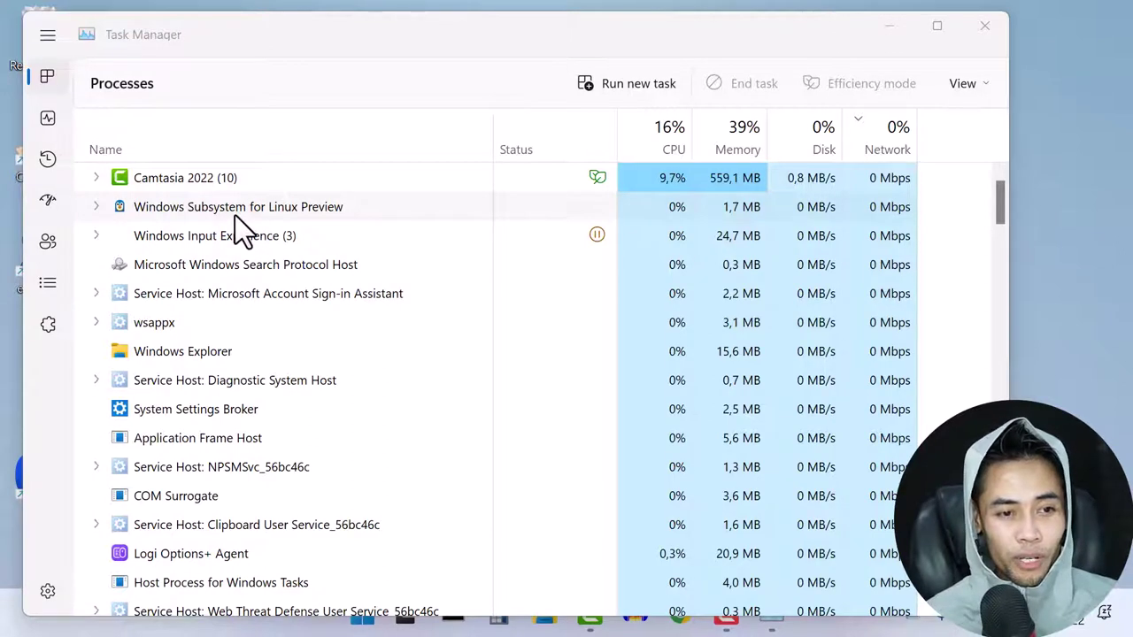
scroll(228, 239, "down", 1)
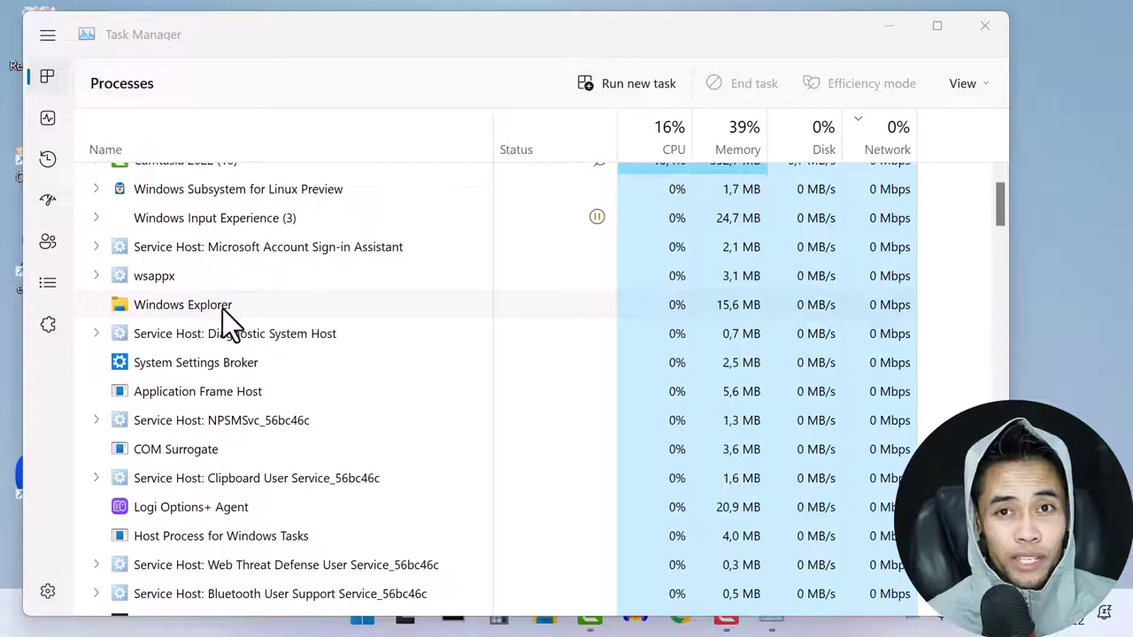
scroll(212, 484, "down", 5)
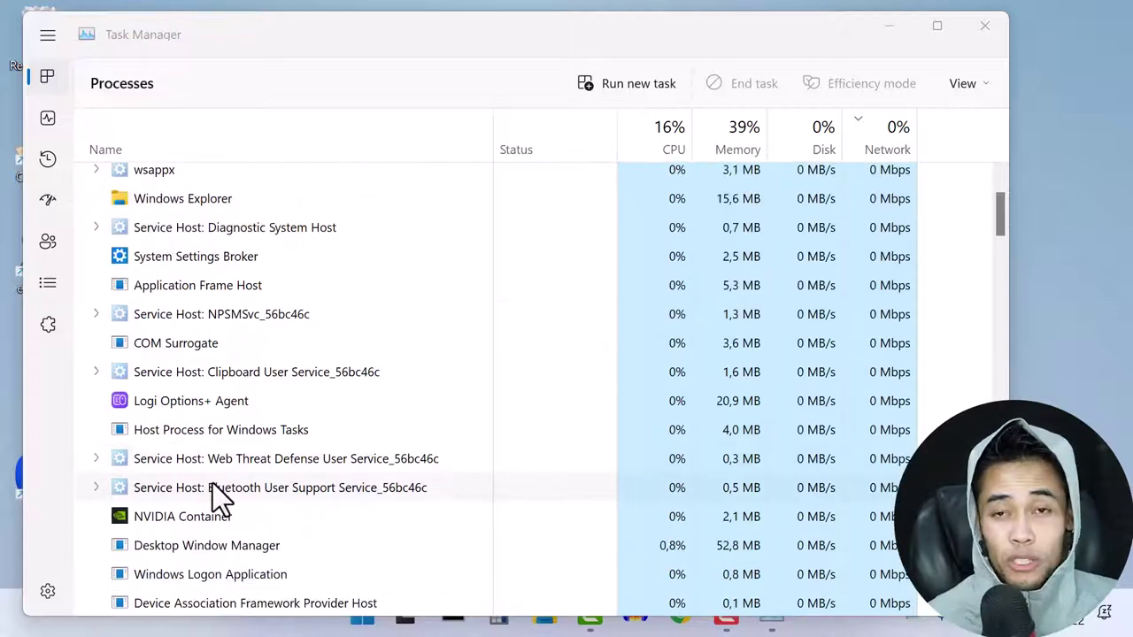
scroll(212, 483, "down", 3)
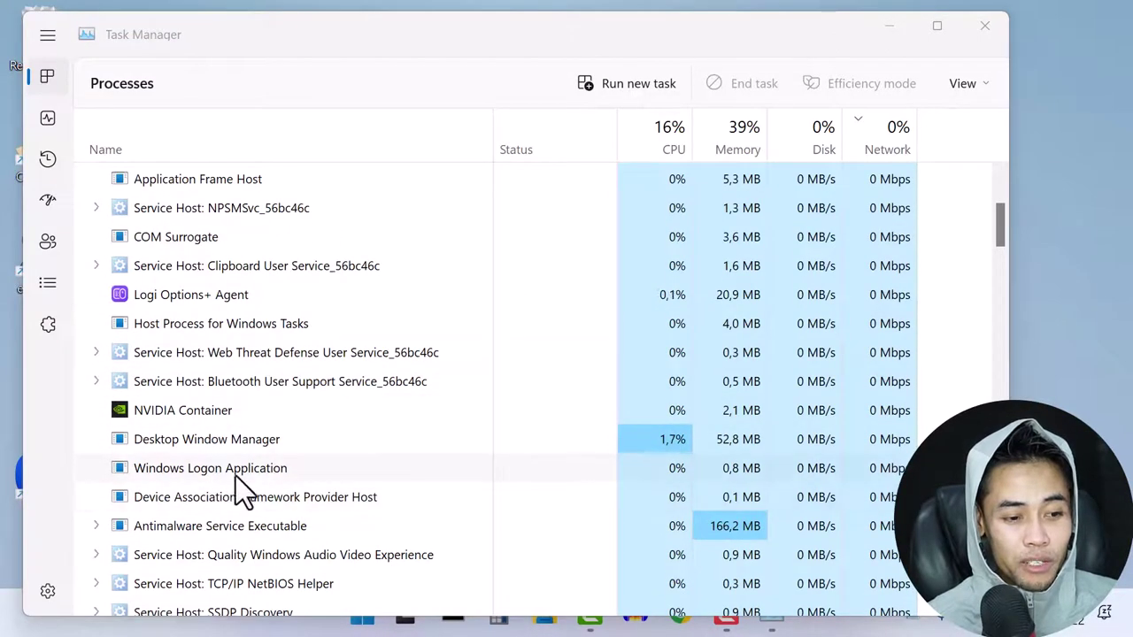
scroll(245, 347, "up", 8)
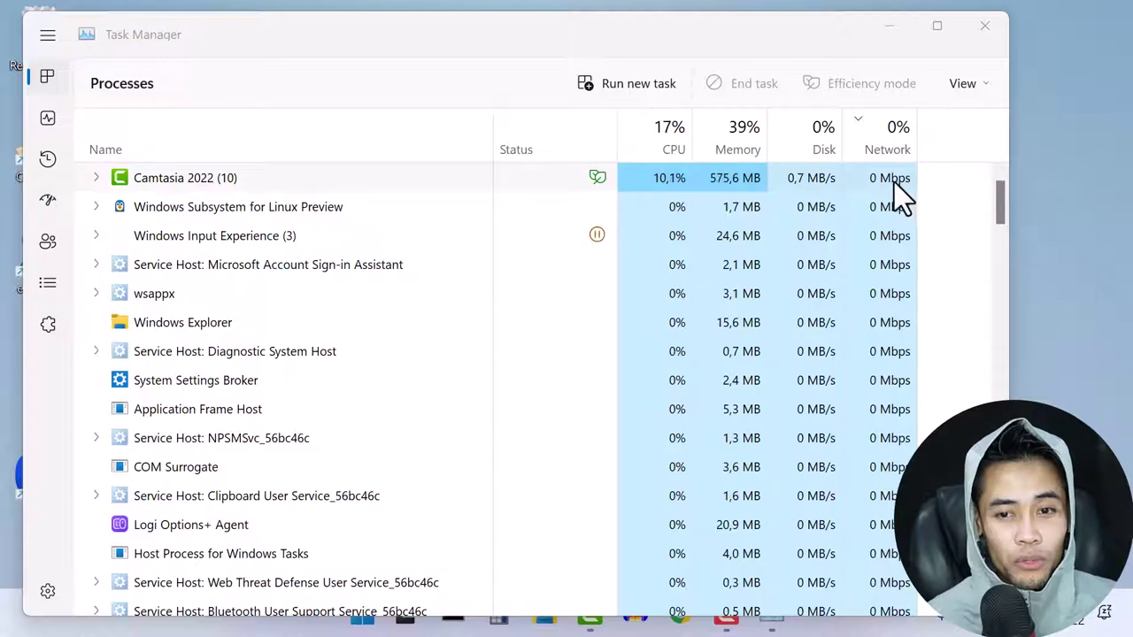
Review the Camtasia 2022 entry and the processes listed below it, and close Task Manager.
right_click(243, 174)
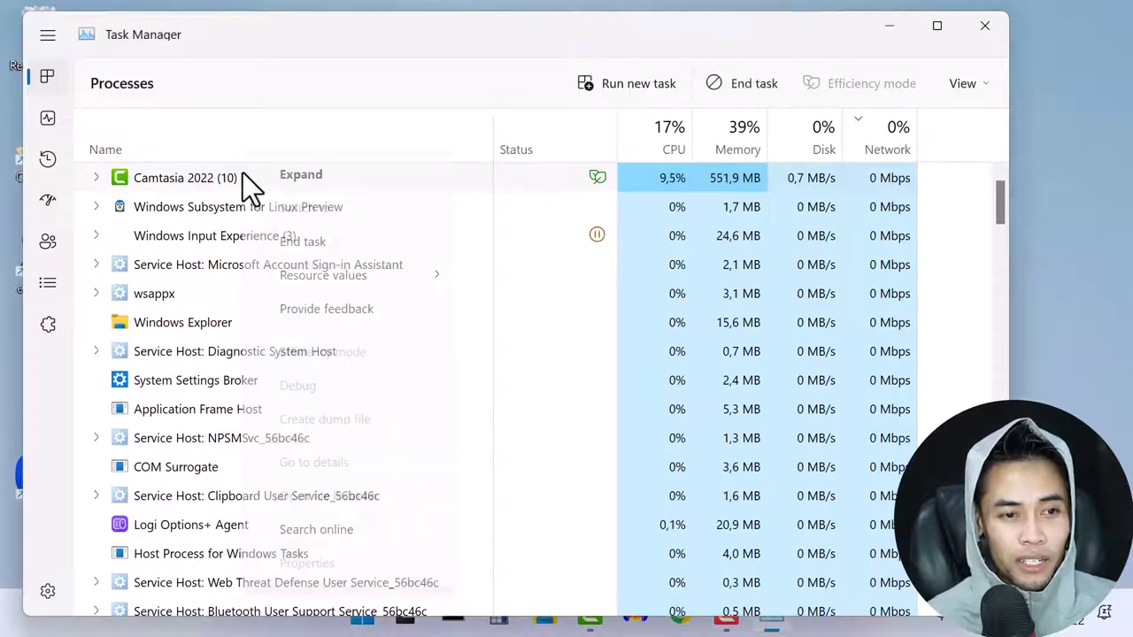
key("Escape")
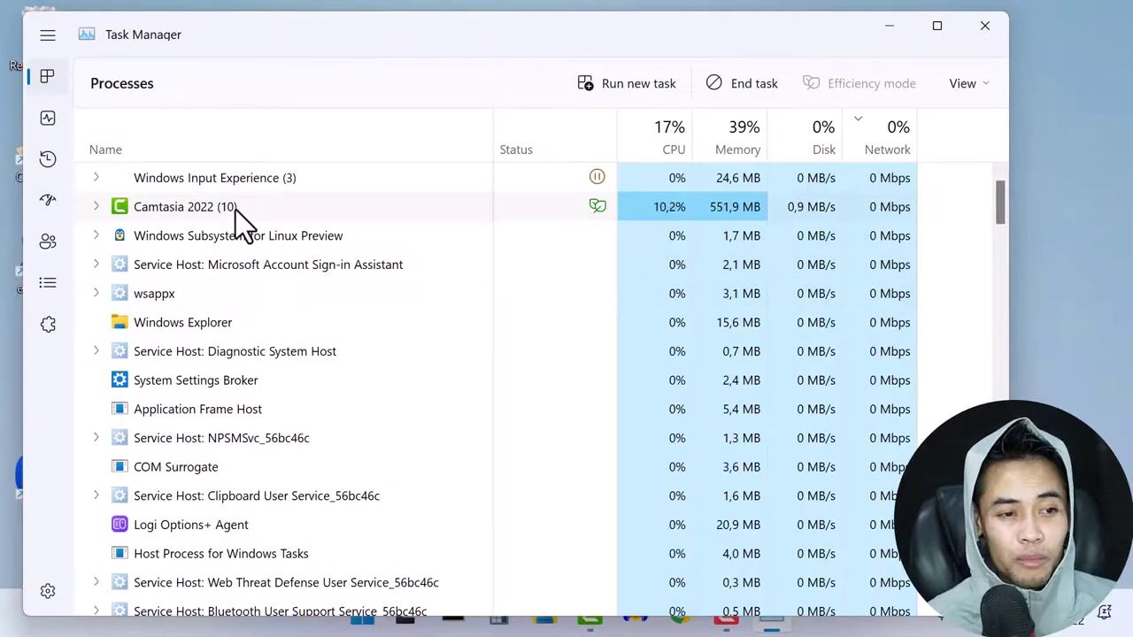
scroll(250, 288, "down", 1)
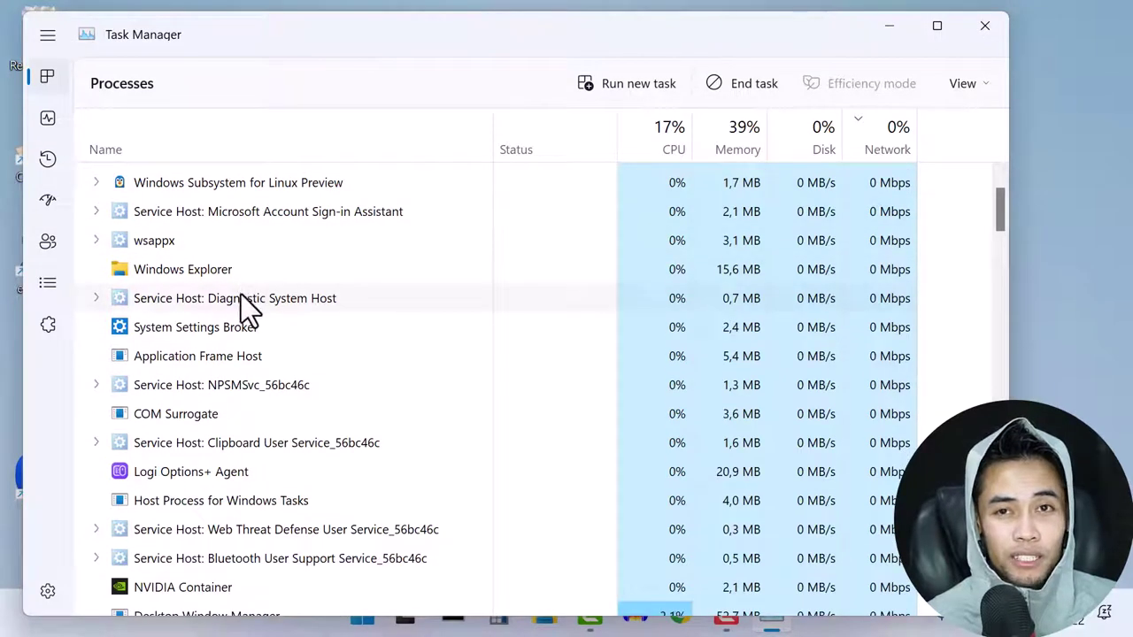
scroll(241, 293, "down", 1)
scroll(233, 336, "down", 1)
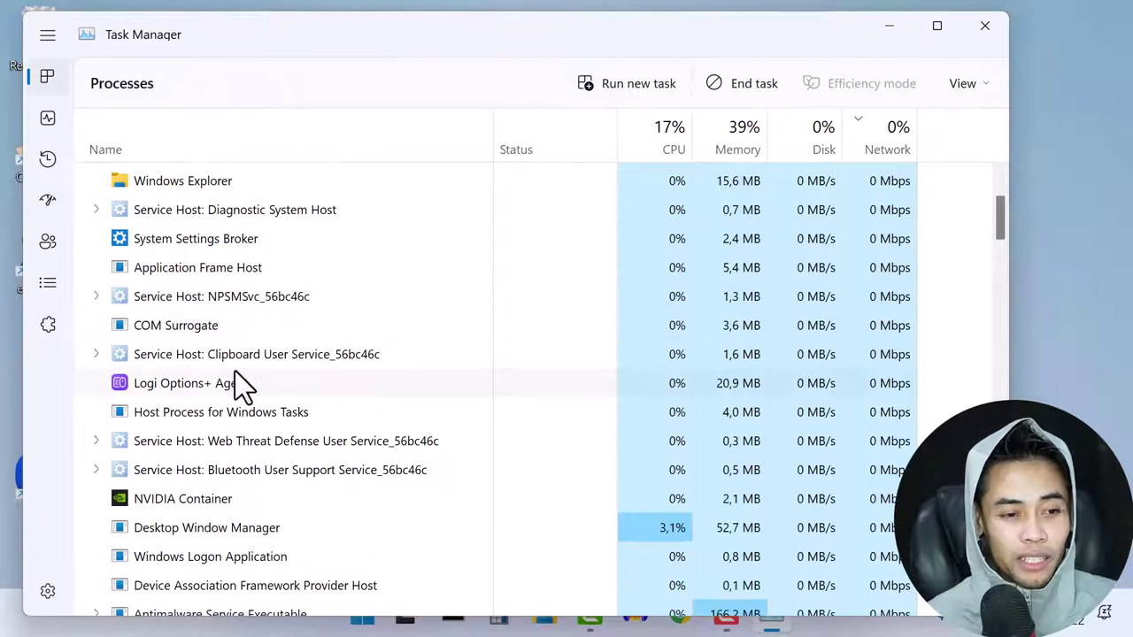
scroll(243, 383, "down", 1)
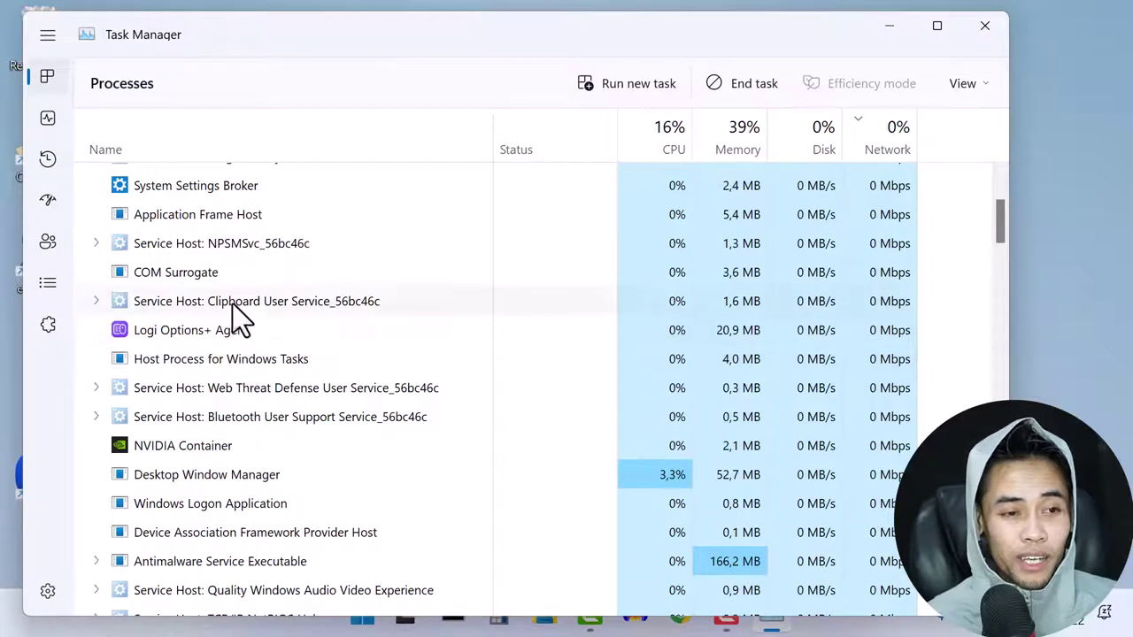
scroll(233, 301, "up", 3)
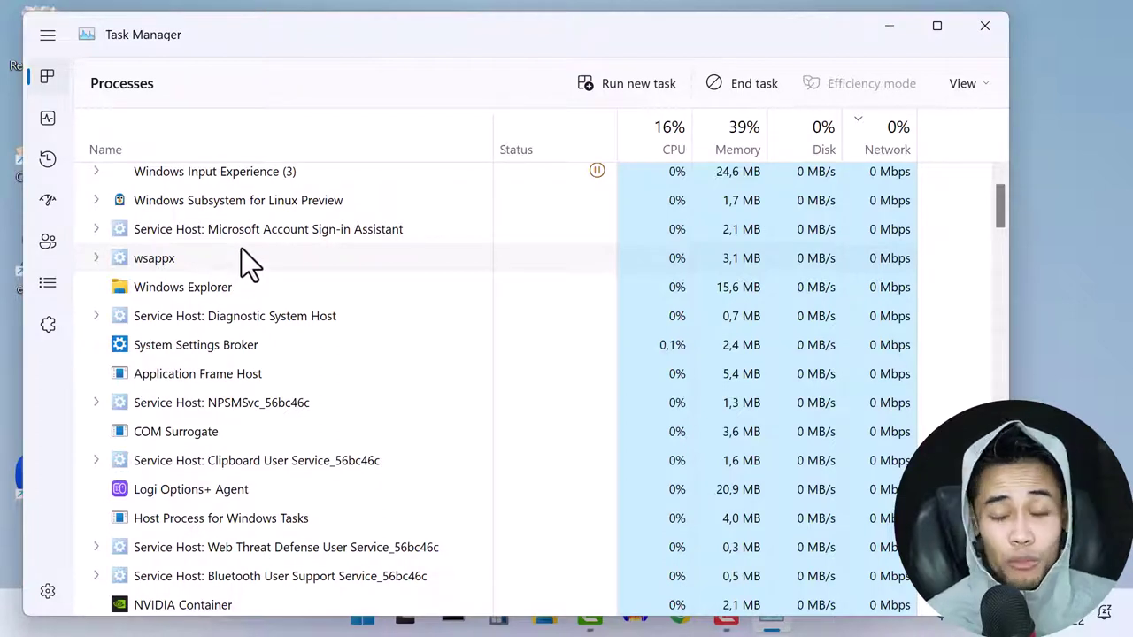
left_click(984, 26)
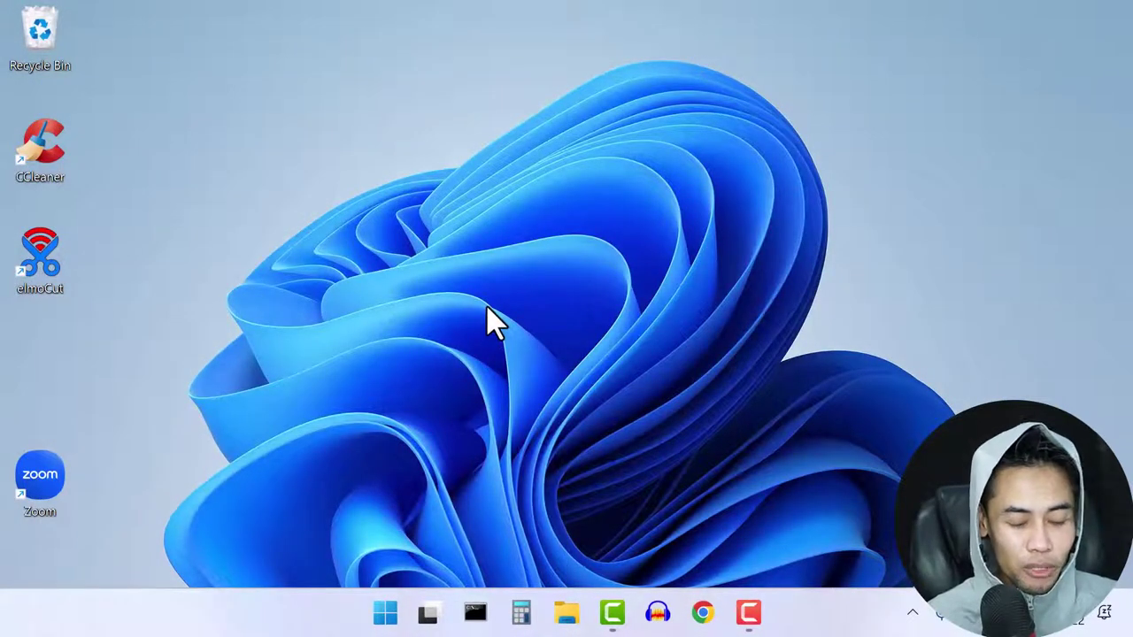
key("super")
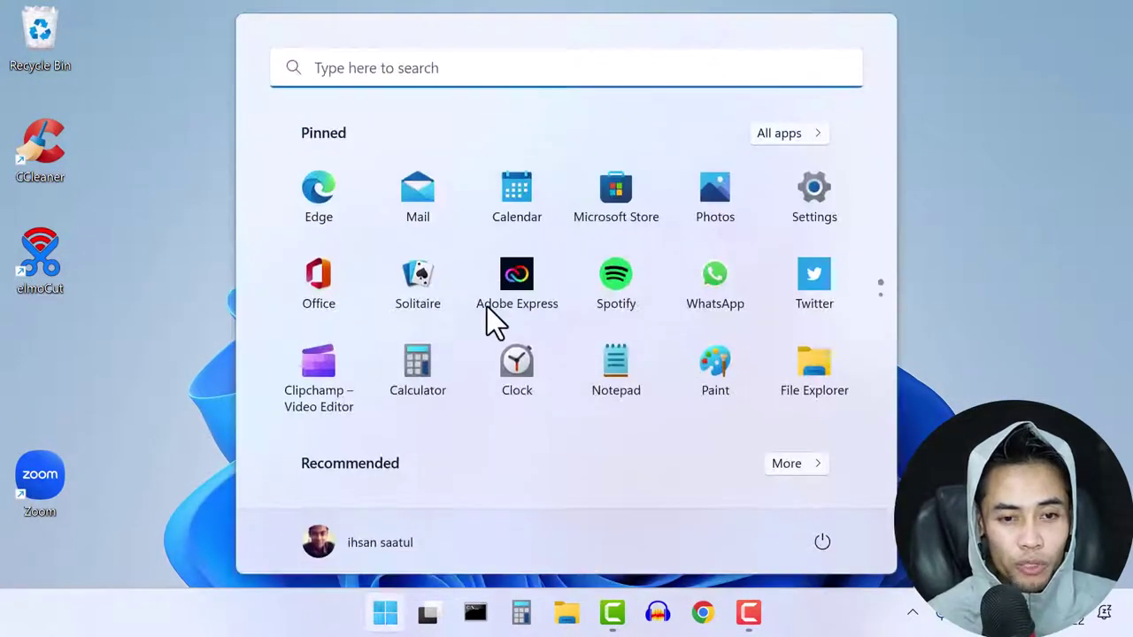
type("cmd")
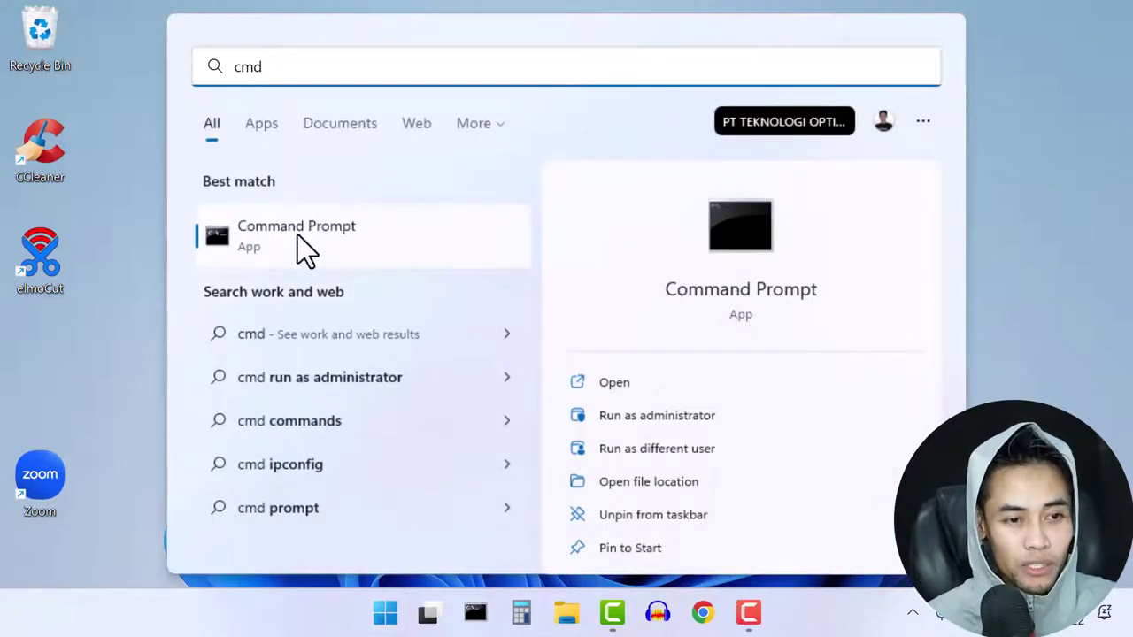
left_click(148, 509)
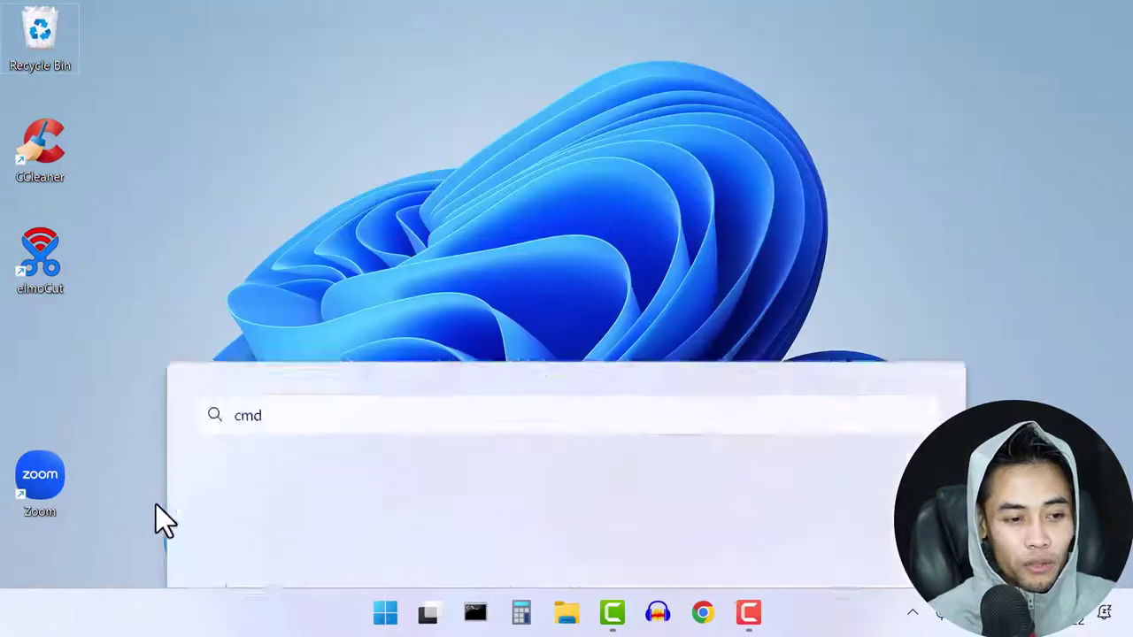
Search for cmd, open Command Prompt and maximize its window.
left_click(386, 613)
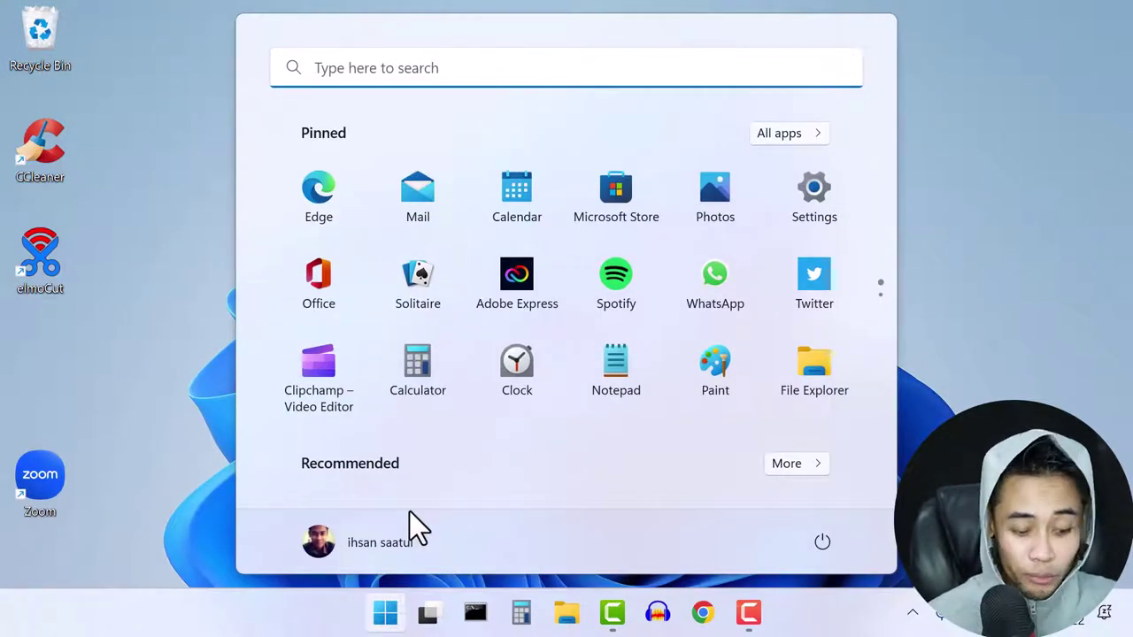
type("cmd")
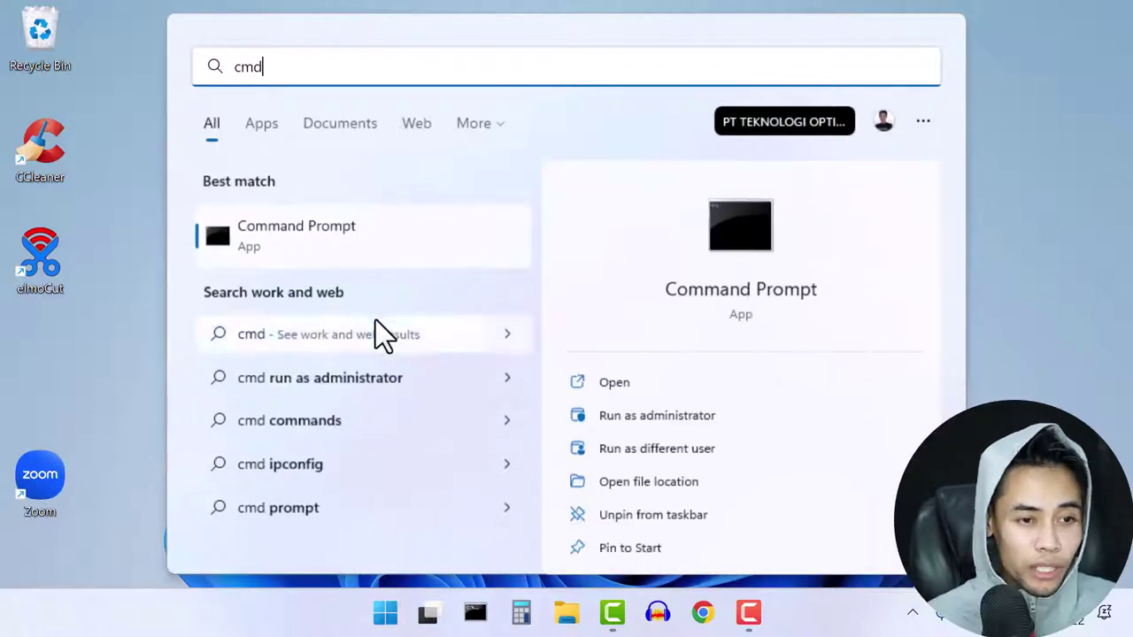
left_click(309, 237)
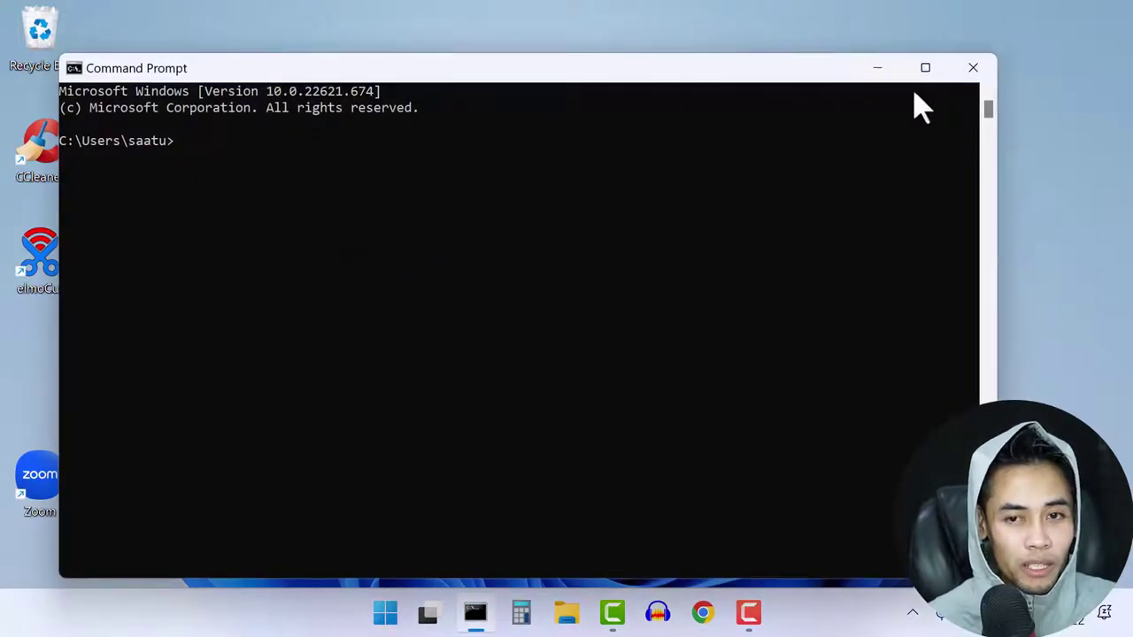
left_click(925, 68)
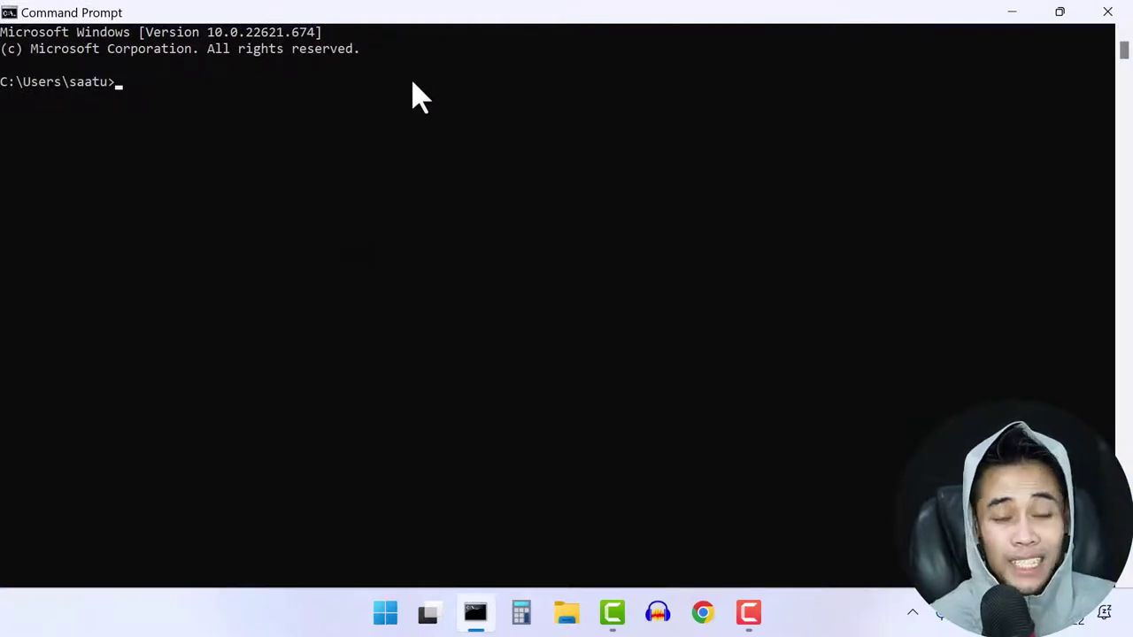
Run netstat -n to list the active network connections with numeric addresses.
type("netstat")
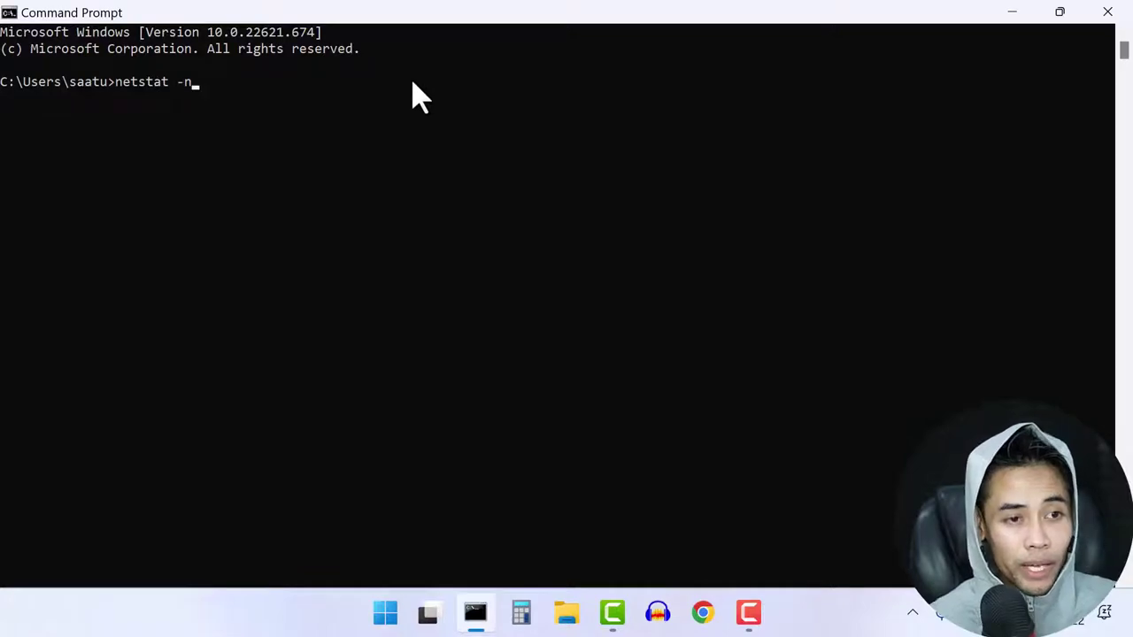
type(" -n")
key("Return")
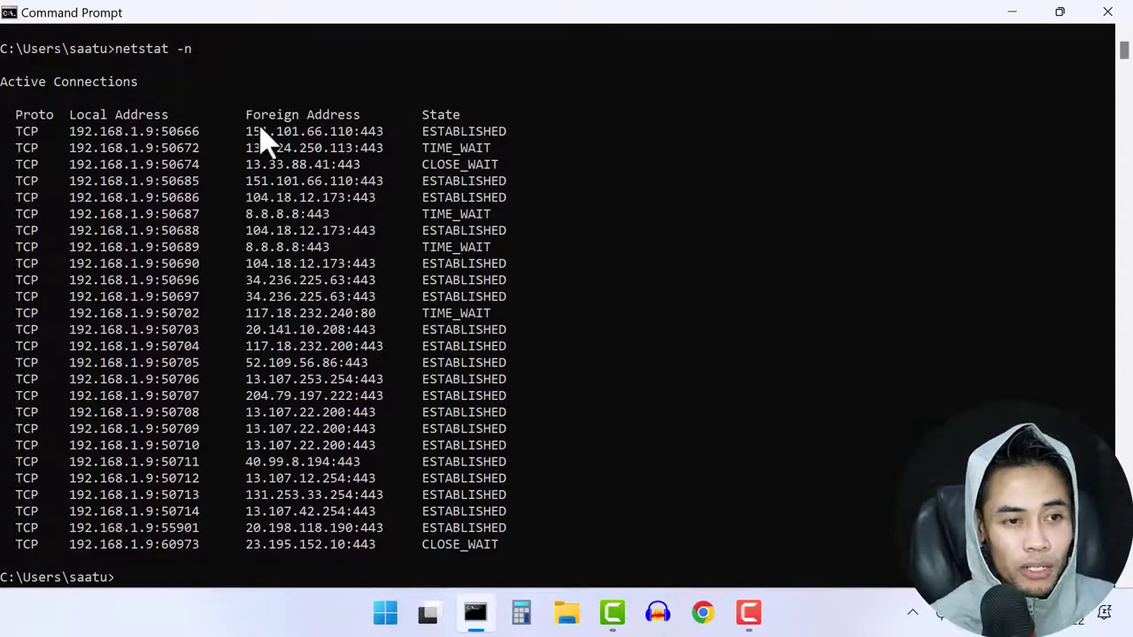
Examine the local and foreign addresses of the active connections in the netstat output.
left_click(341, 118)
left_click(103, 133)
mouse_move(106, 142)
left_mouse_down()
mouse_move(119, 177)
mouse_move(102, 137)
left_mouse_up()
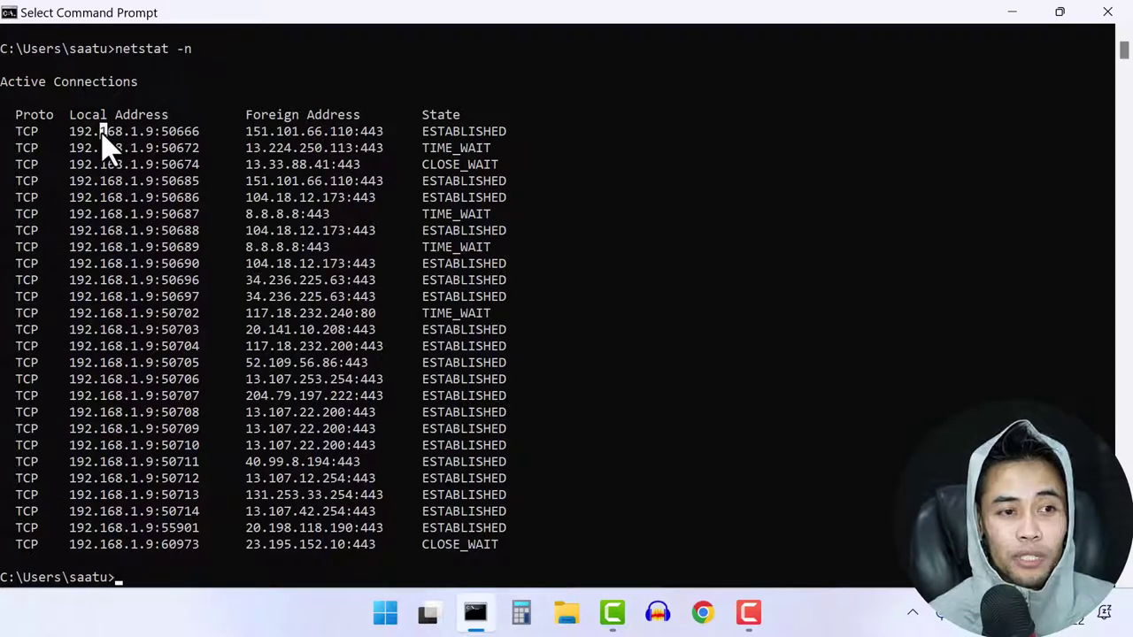
left_click(251, 132)
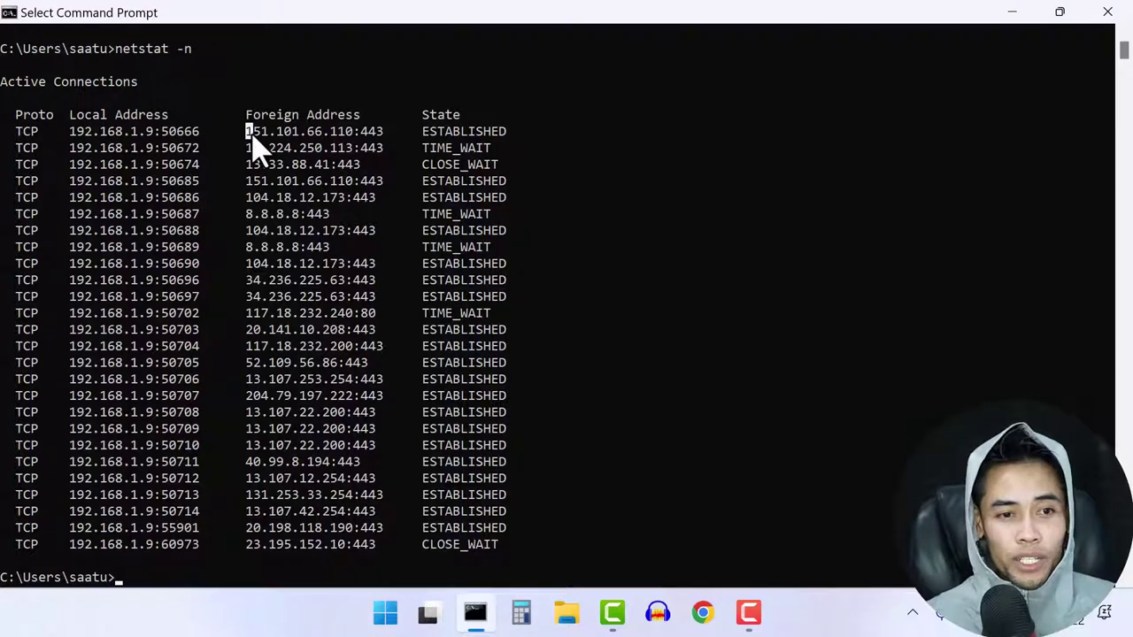
left_click_drag(253, 139, 277, 156)
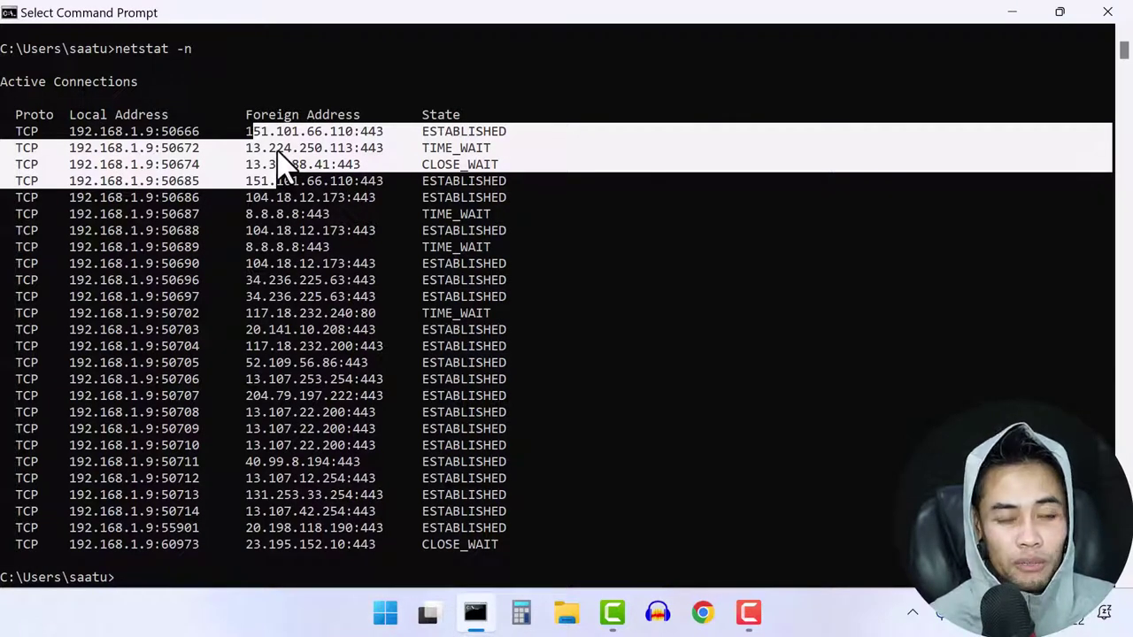
left_click(277, 150)
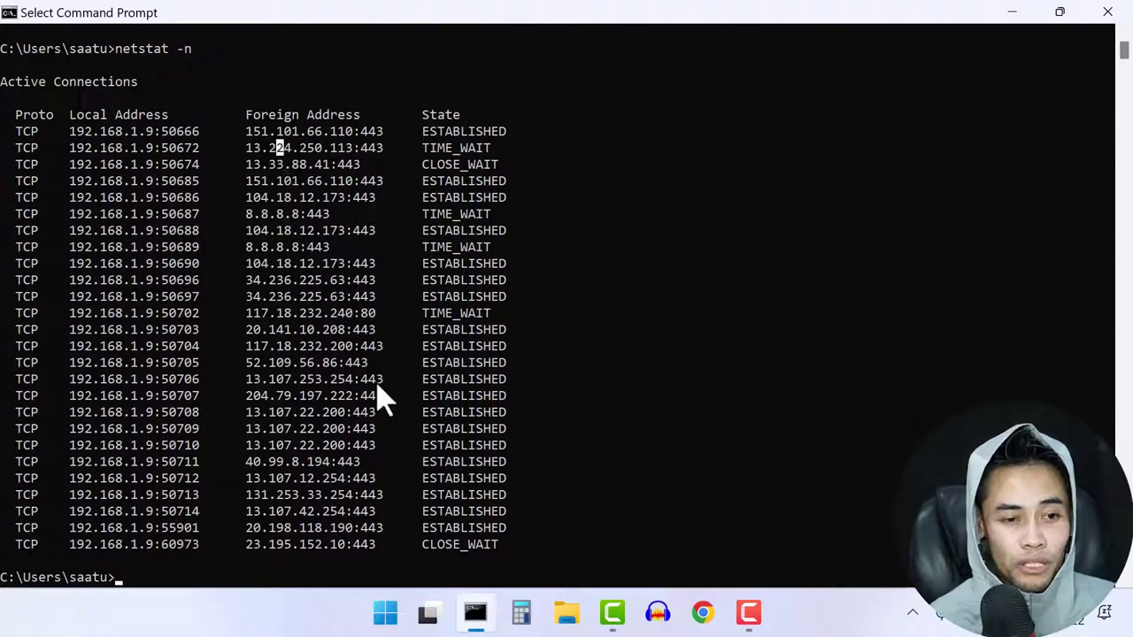
left_click_drag(381, 529, 168, 166)
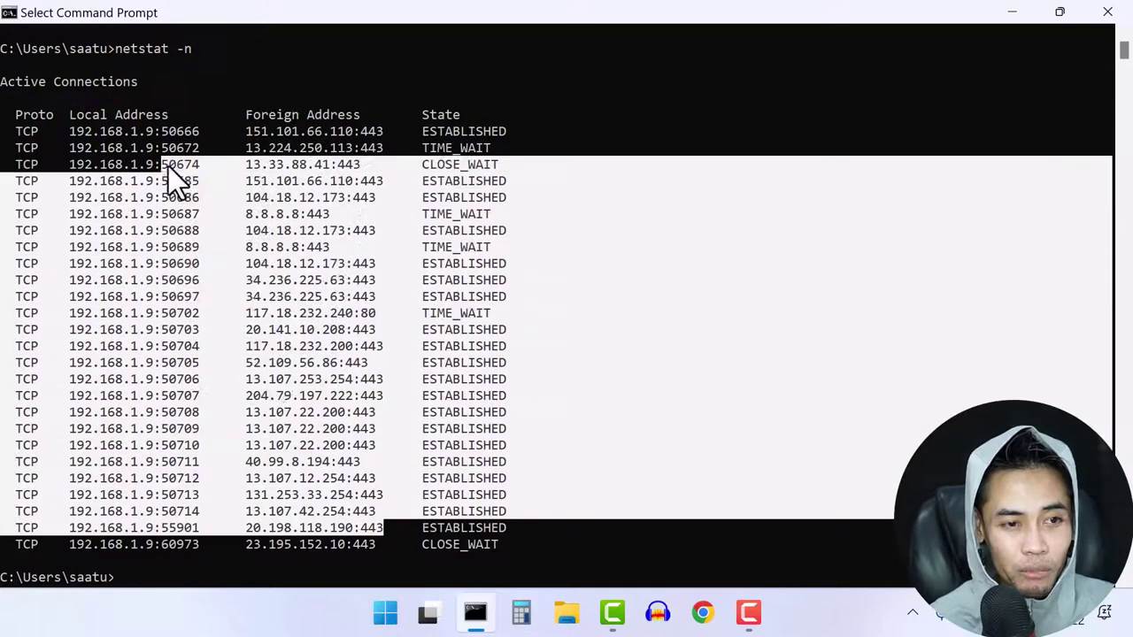
left_click(251, 180)
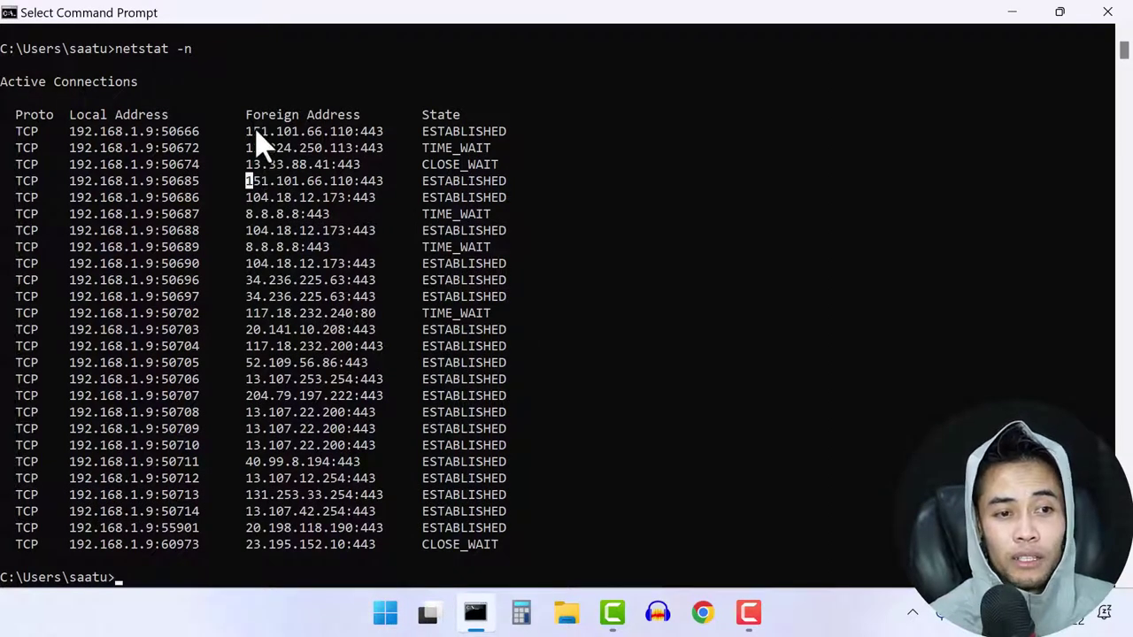
left_click_drag(253, 133, 361, 202)
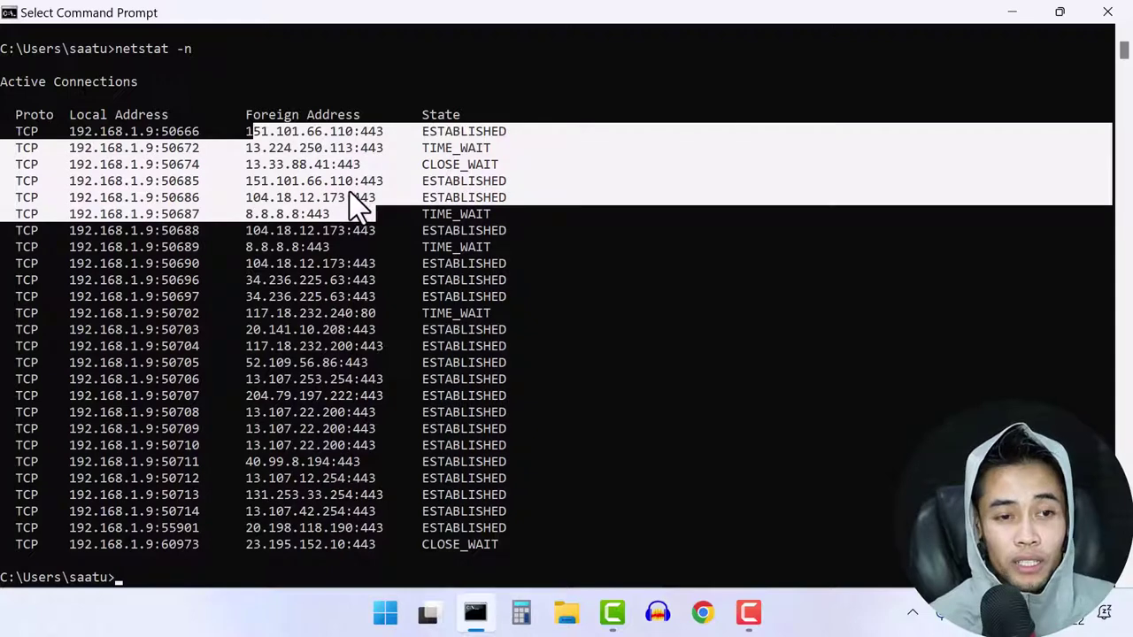
left_click(317, 164)
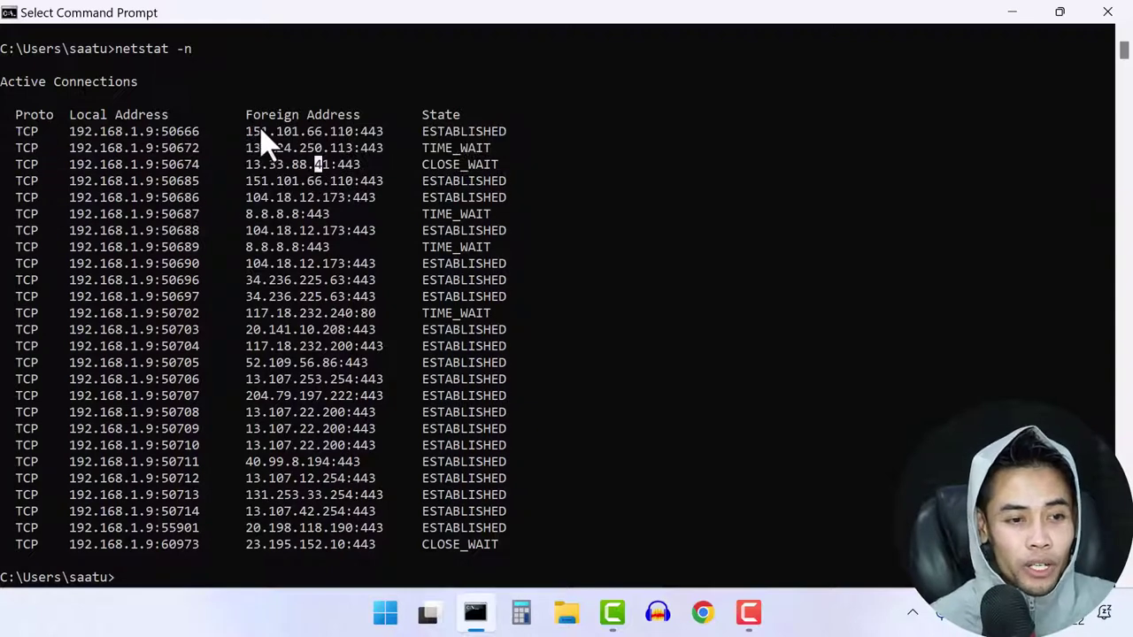
left_click_drag(255, 133, 332, 469)
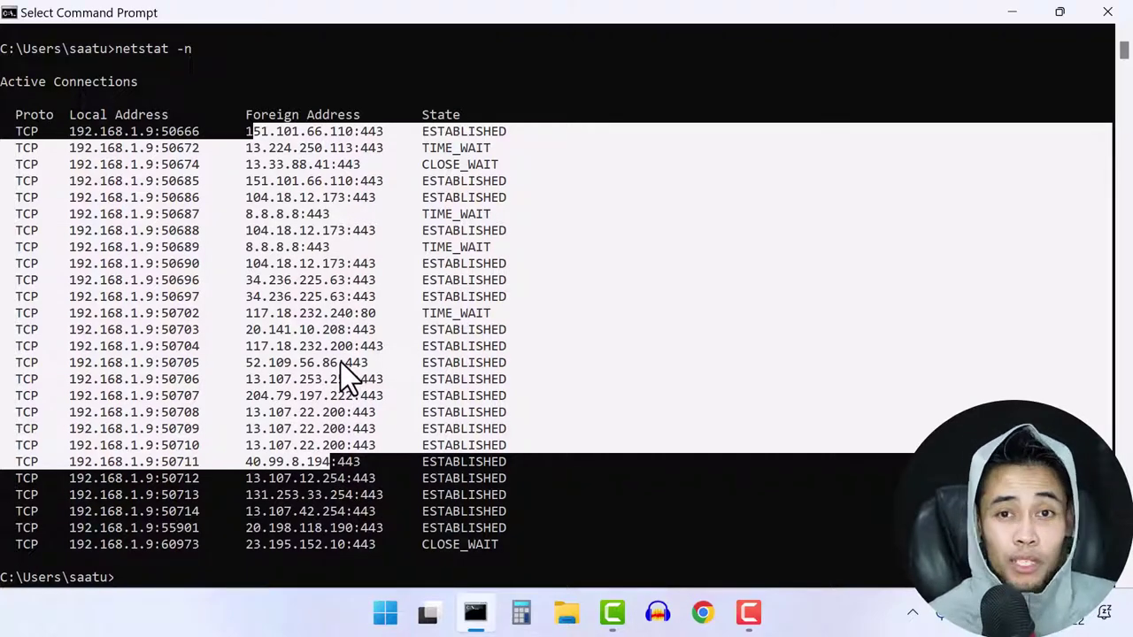
Copy the foreign address 151.101.66.110, without its port, from the first connection in the netstat output.
left_click(349, 231)
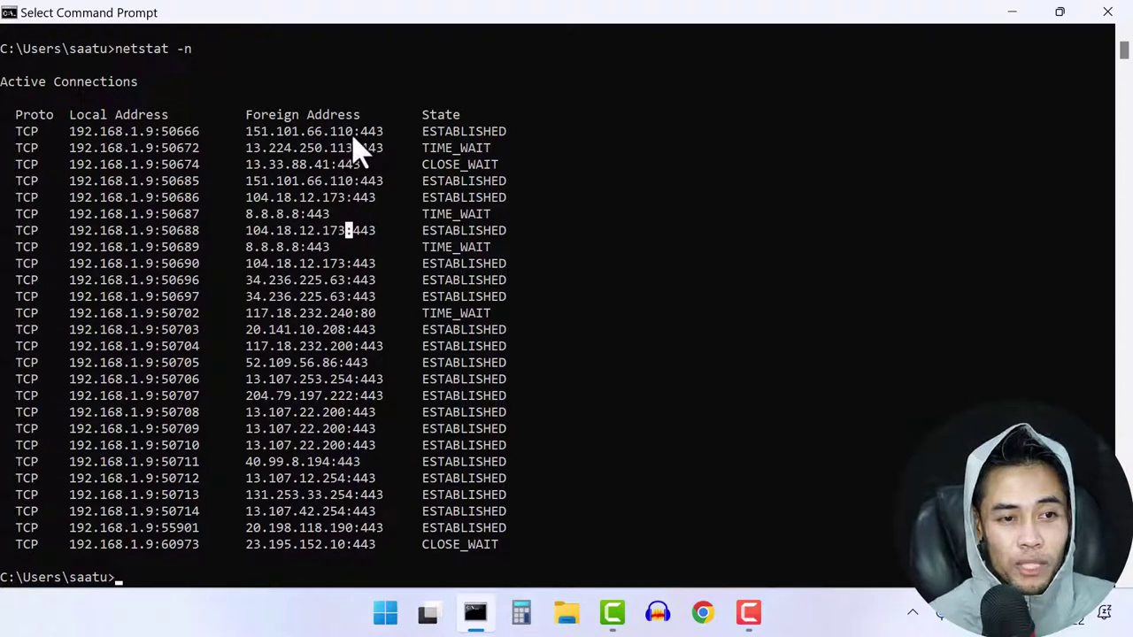
left_click_drag(353, 133, 251, 133)
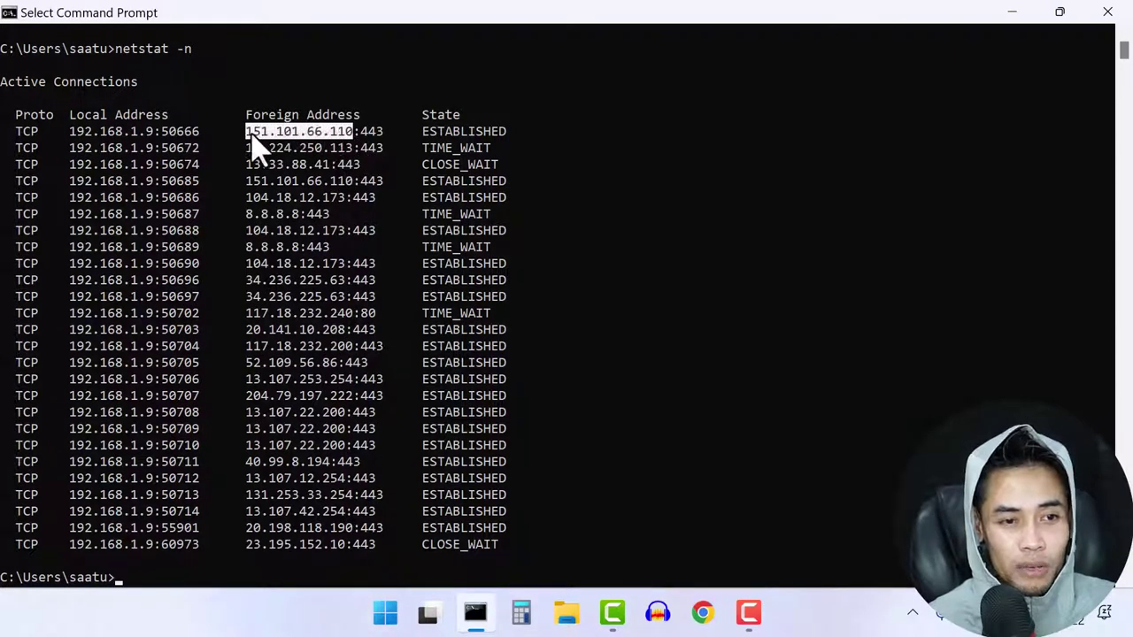
right_click(256, 146)
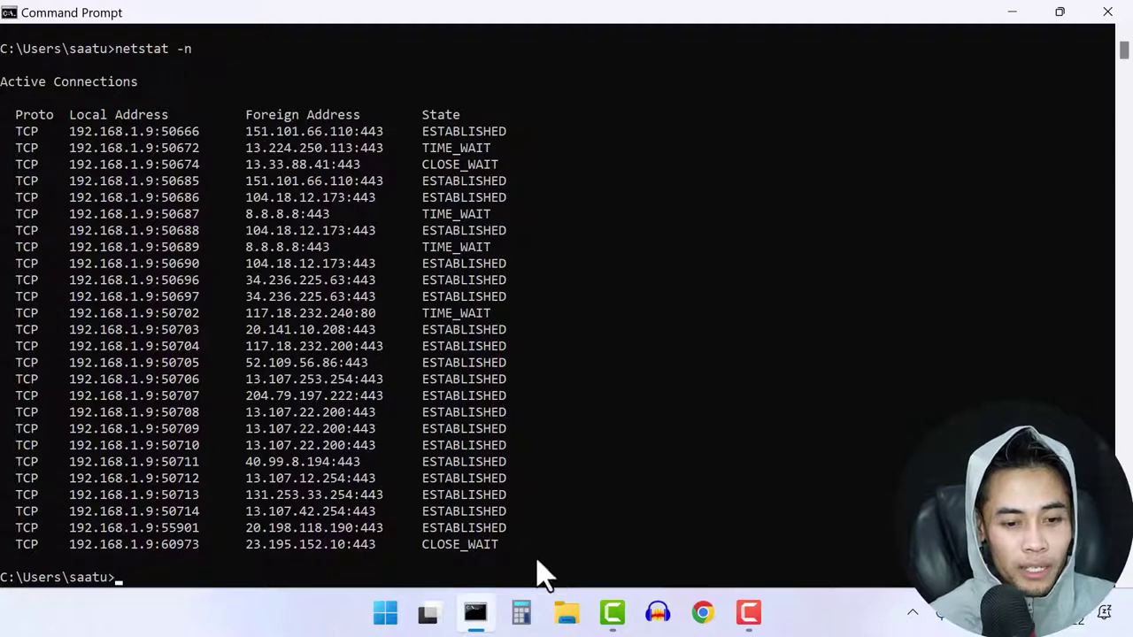
Open whois.domaintools.com in Chrome and run a Whois lookup for 151.101.66.110.
left_click(703, 612)
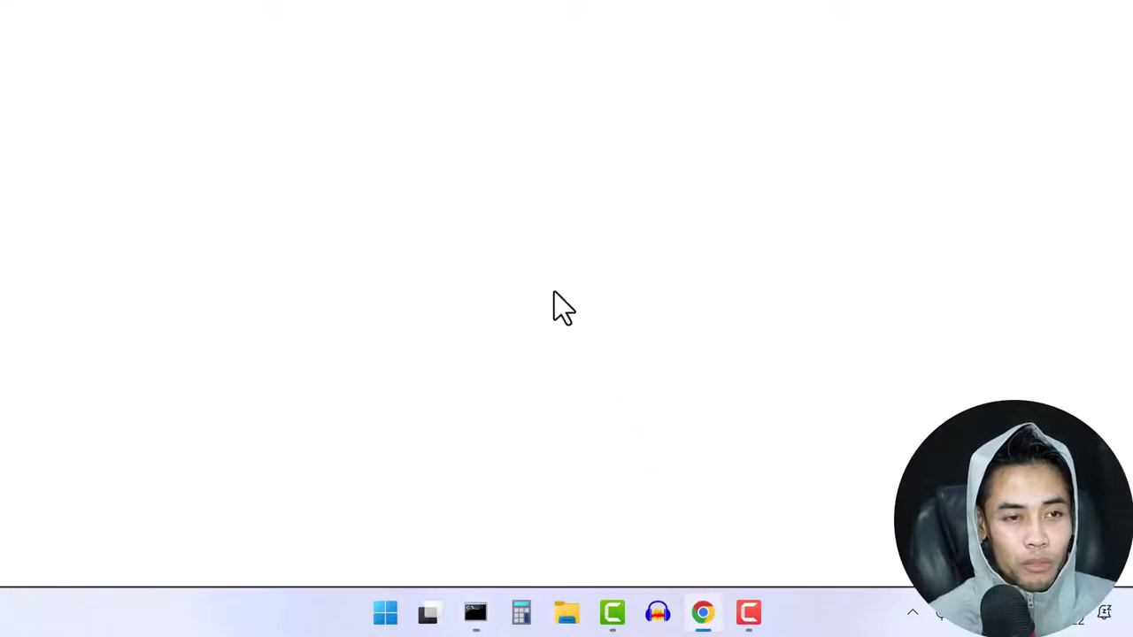
type("whois")
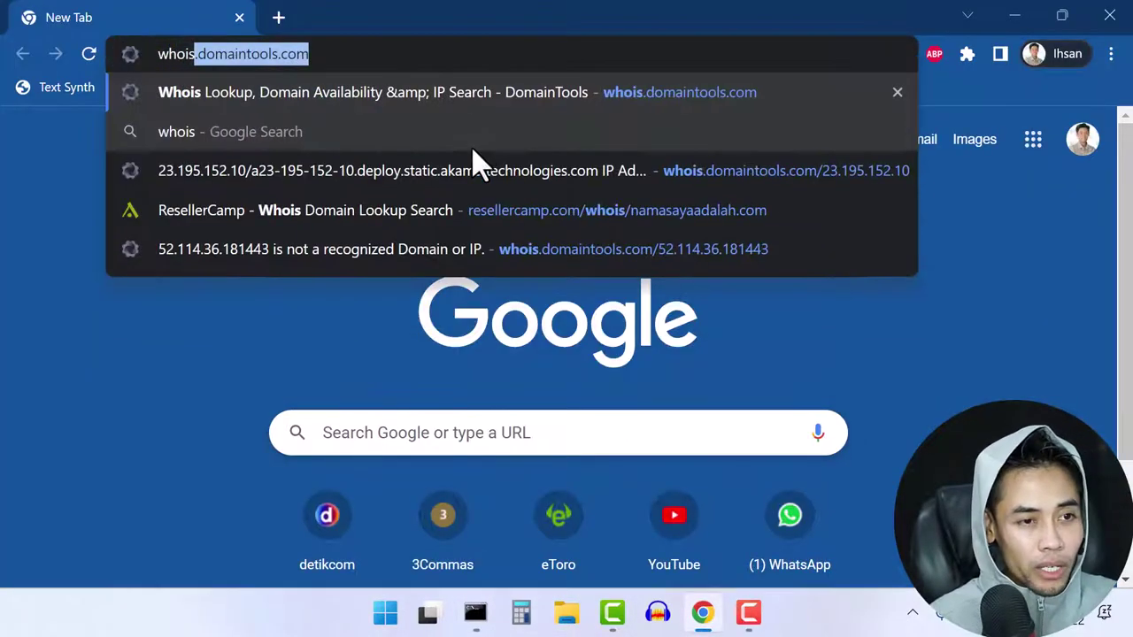
key("Return")
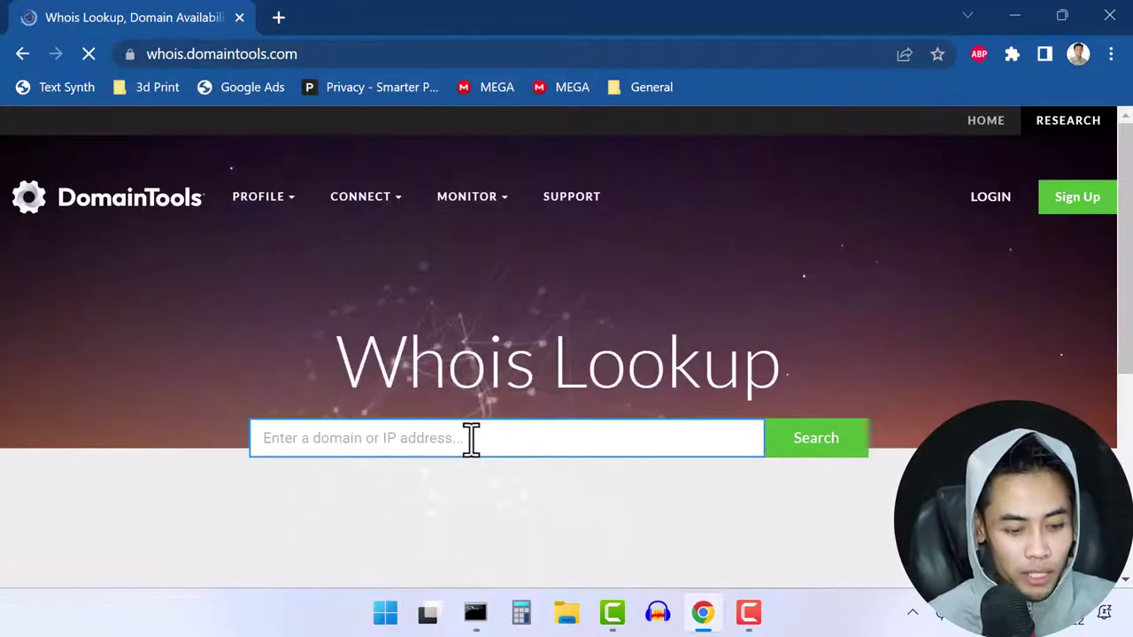
type("151.101.66.110")
left_click(816, 452)
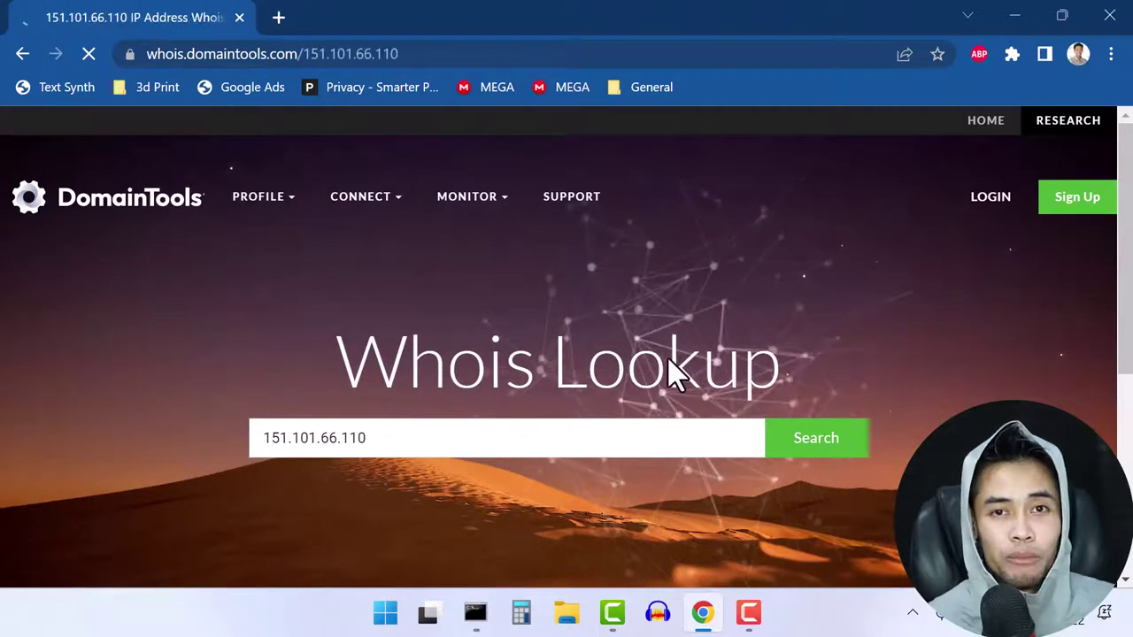
Review the IP location, ASN, organization and contact details in the Whois record for 151.101.66.110.
scroll(380, 319, "down", 1)
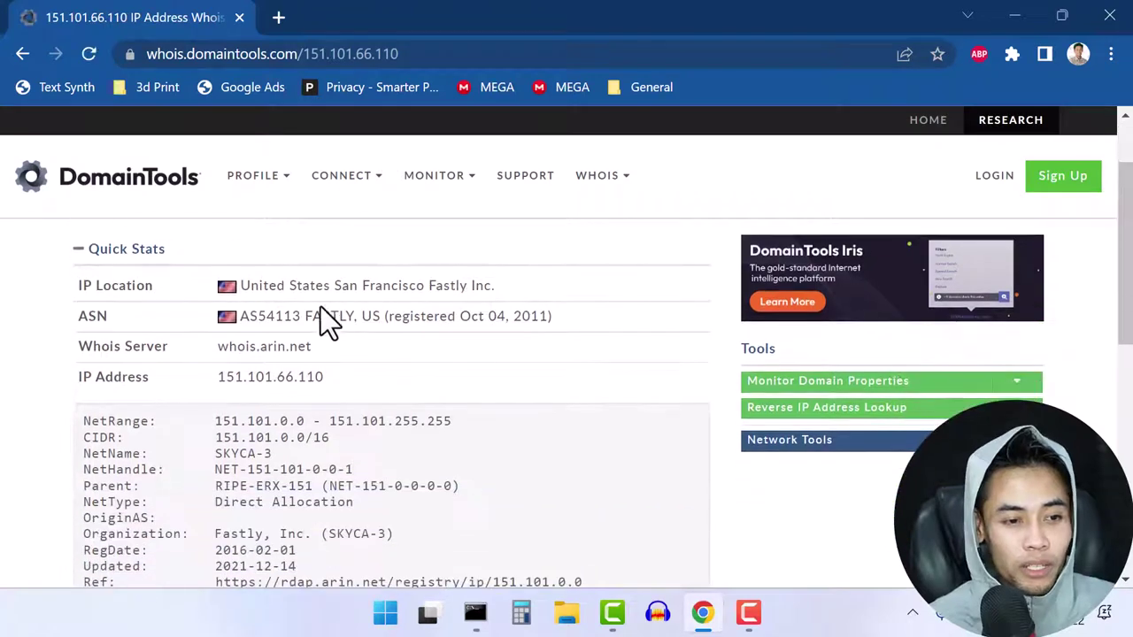
scroll(320, 306, "up", 1)
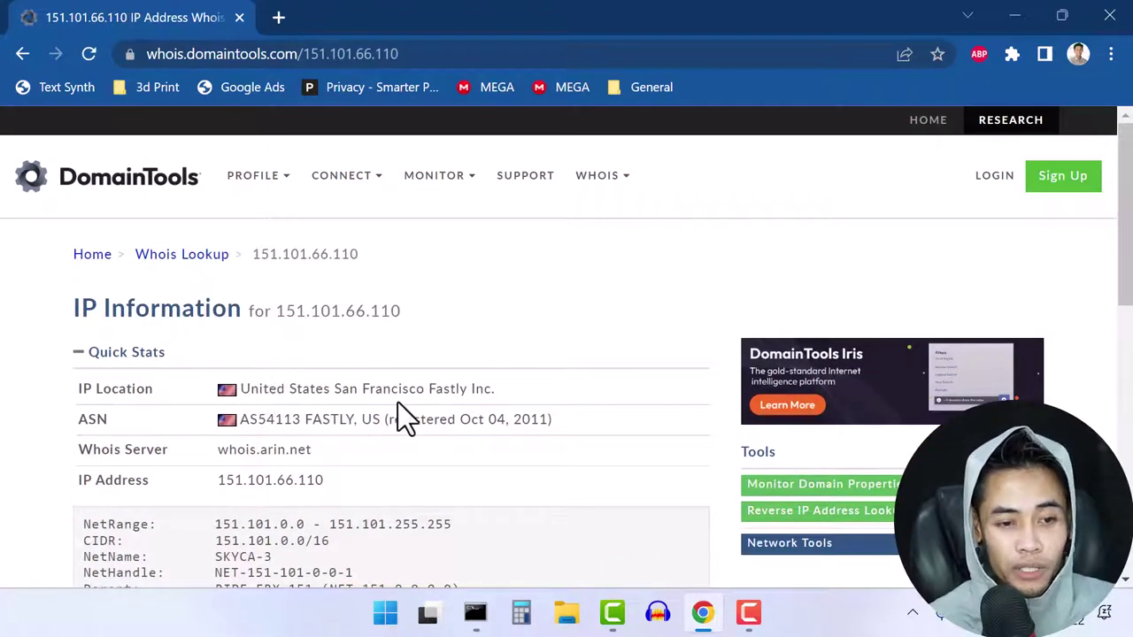
scroll(440, 392, "down", 4)
scroll(433, 379, "down", 2)
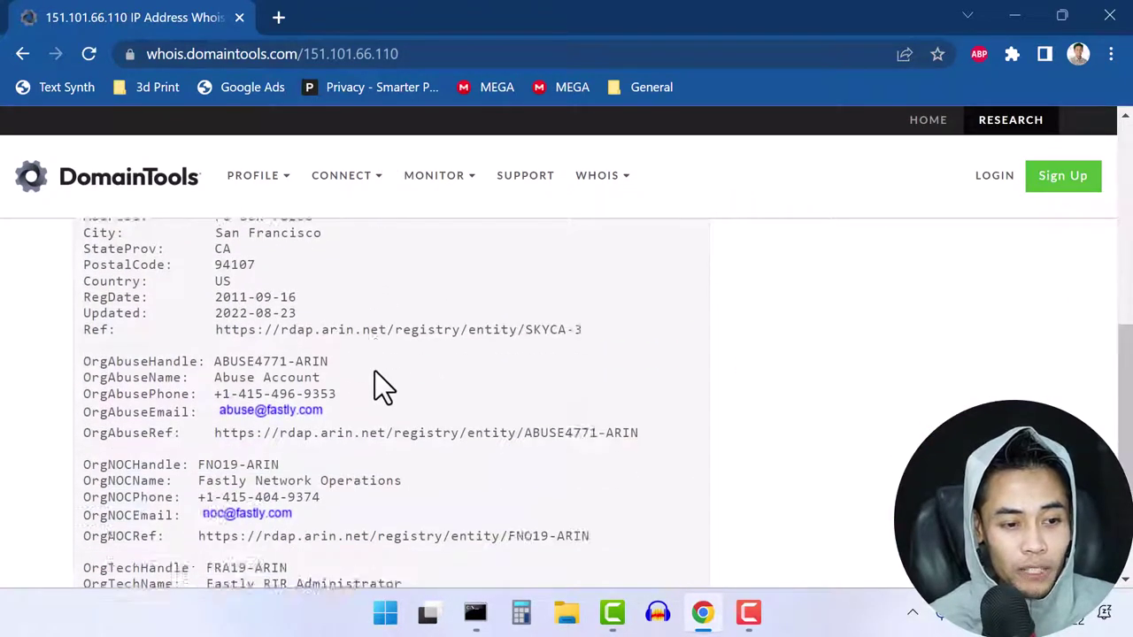
scroll(252, 376, "down", 1)
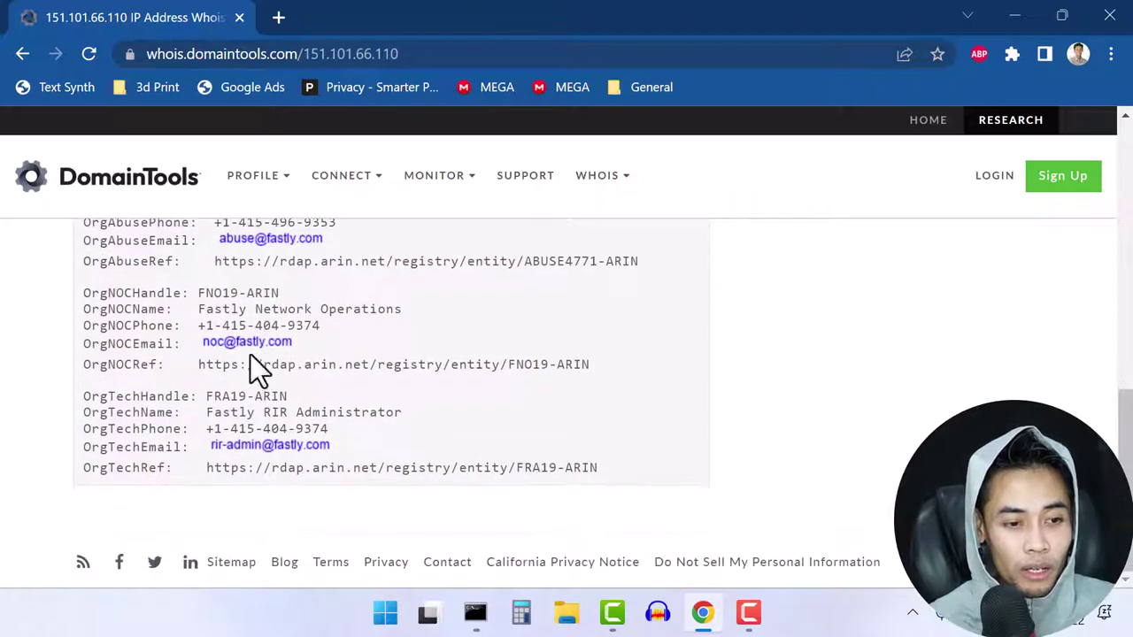
scroll(298, 367, "up", 2)
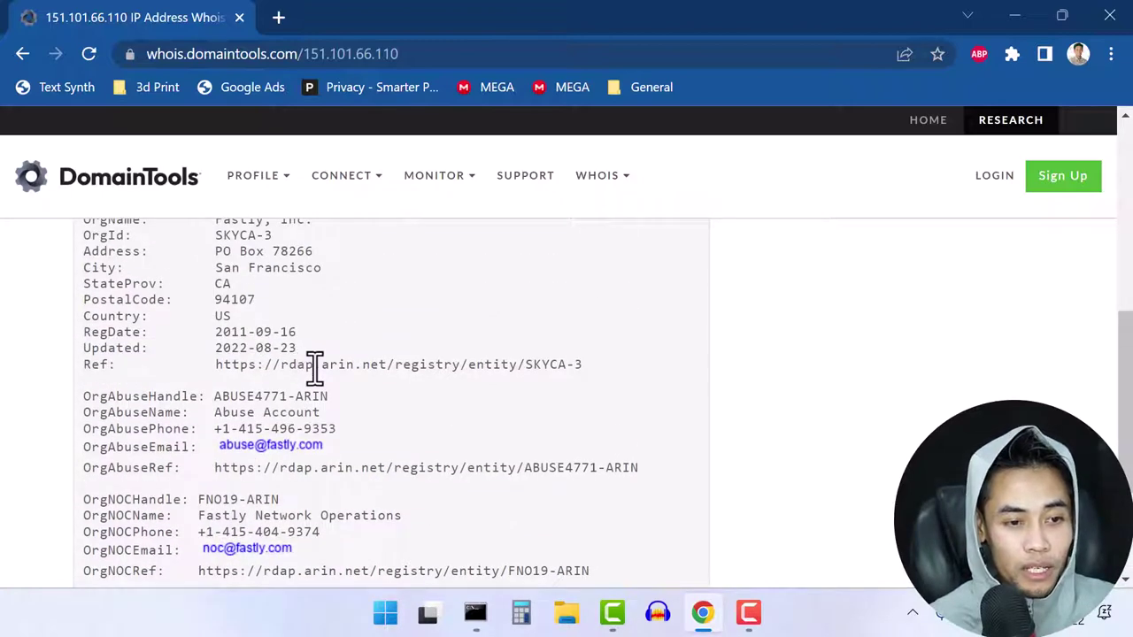
scroll(314, 367, "up", 2)
scroll(315, 367, "up", 2)
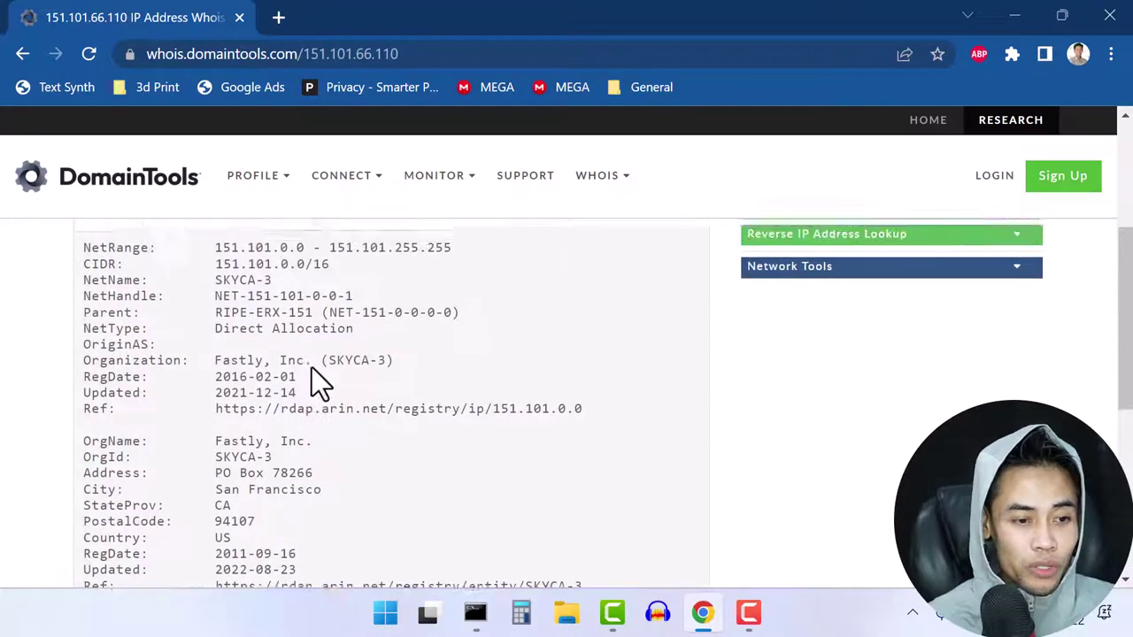
scroll(314, 367, "down", 1)
scroll(314, 367, "up", 2)
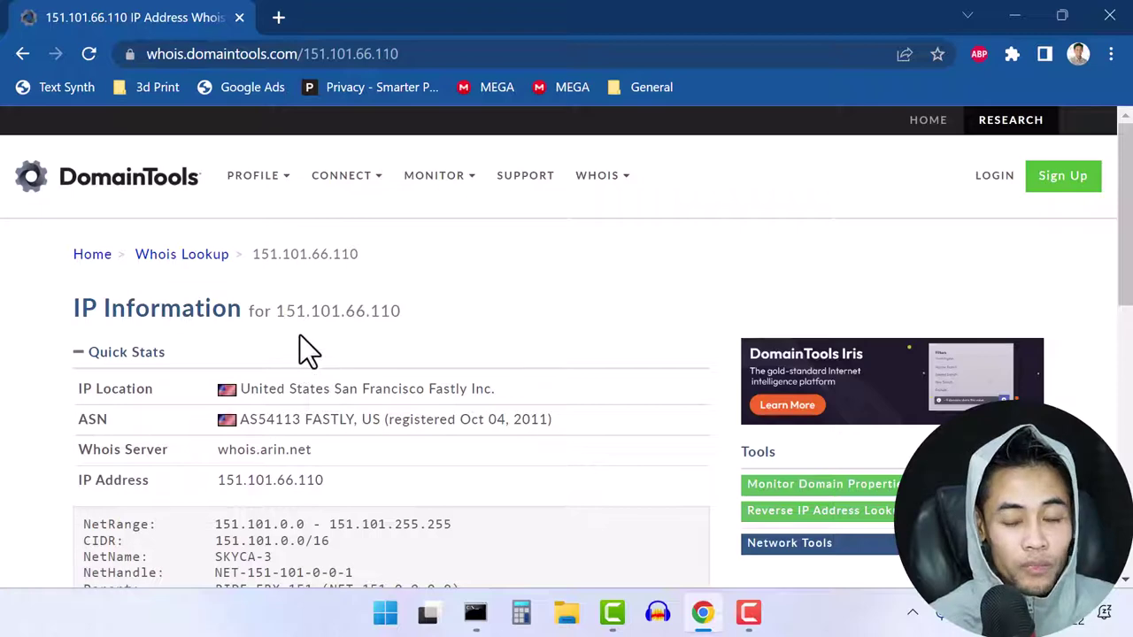
scroll(302, 341, "down", 3)
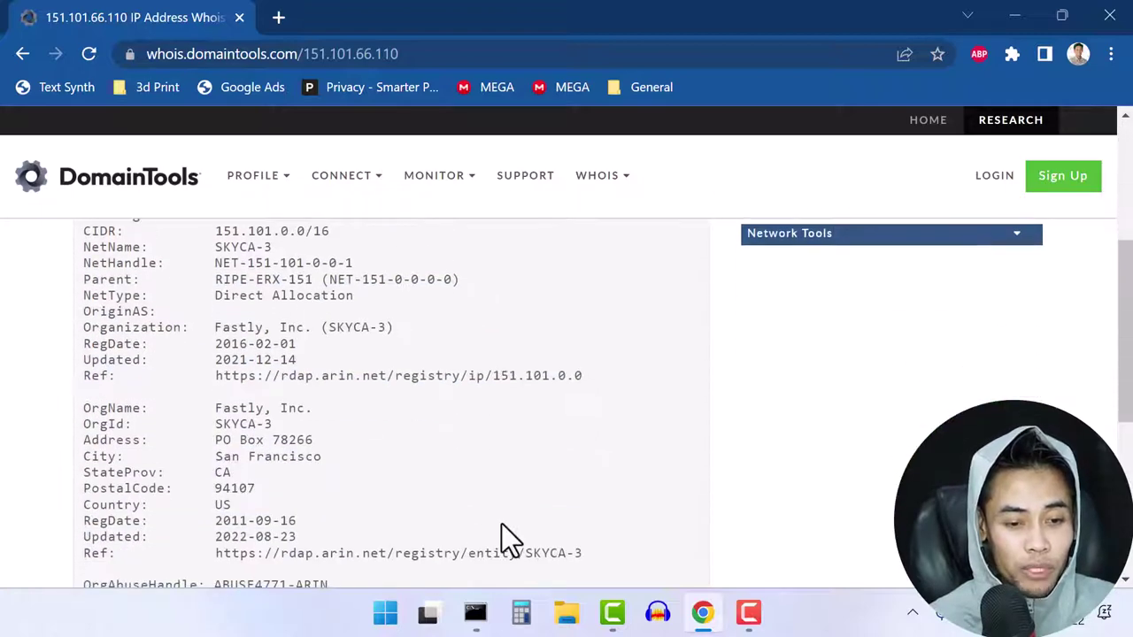
Switch to Command Prompt and highlight the two 8.8.8.8 foreign addresses in the netstat output.
left_click(475, 614)
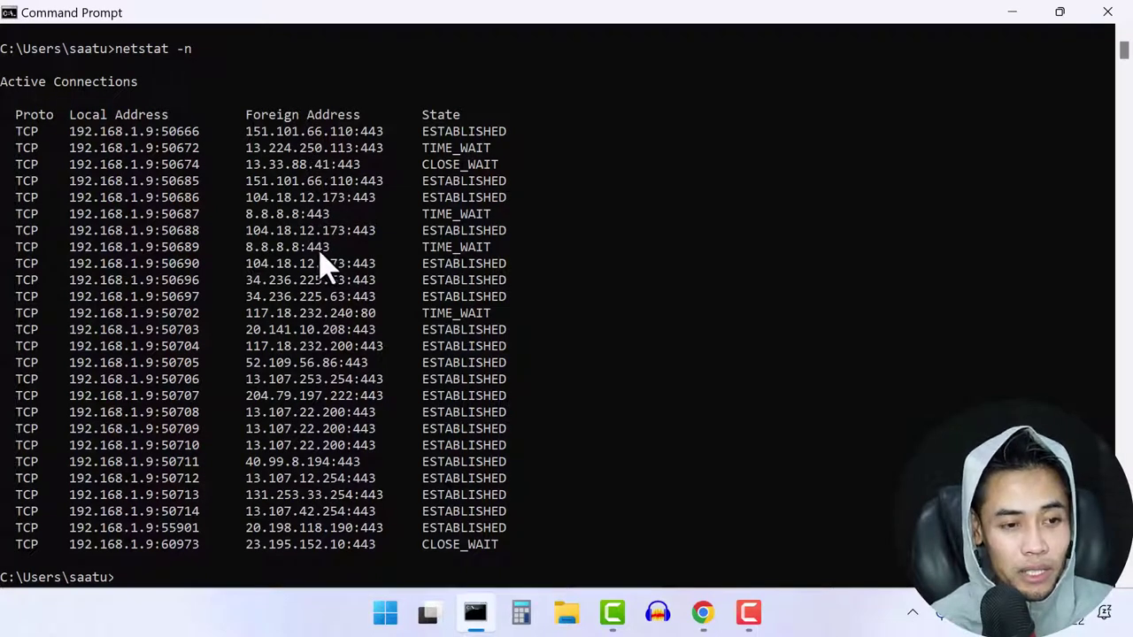
left_click_drag(306, 247, 249, 244)
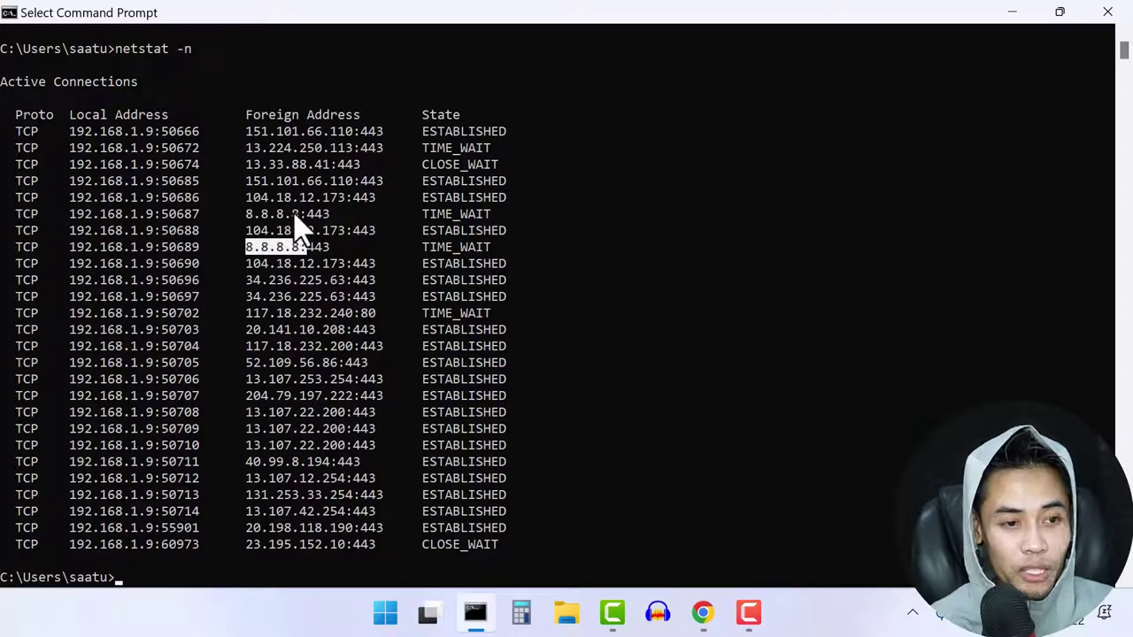
left_click_drag(305, 214, 260, 213)
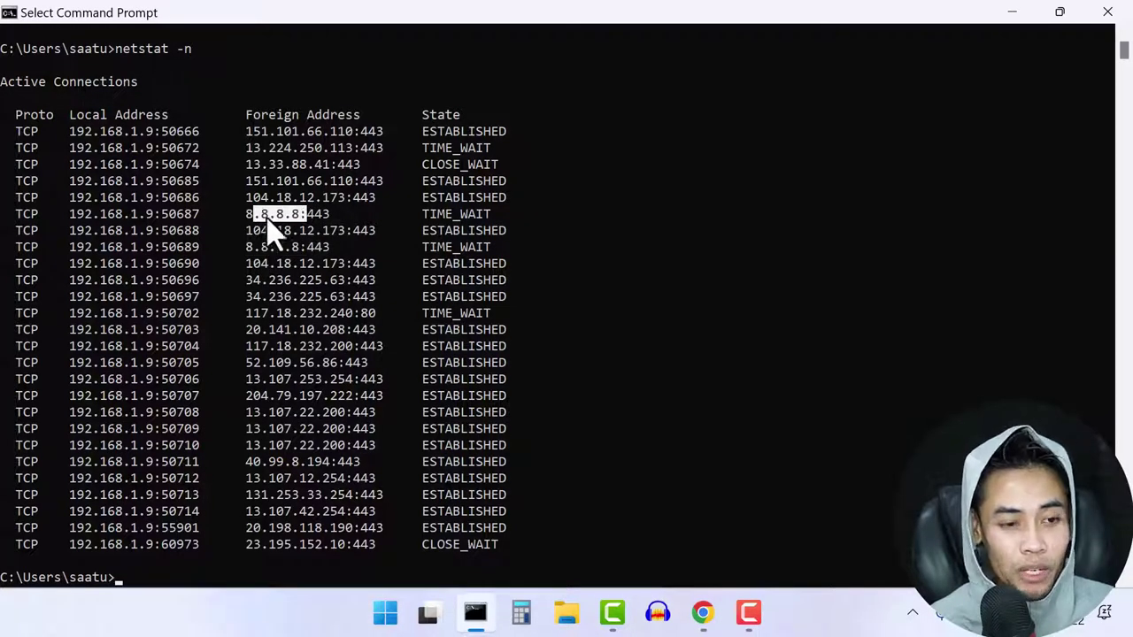
Copy the foreign address 23.195.152.10, without its port, from the last connection in the netstat output.
scroll(335, 350, "down", 1)
scroll(335, 351, "down", 1)
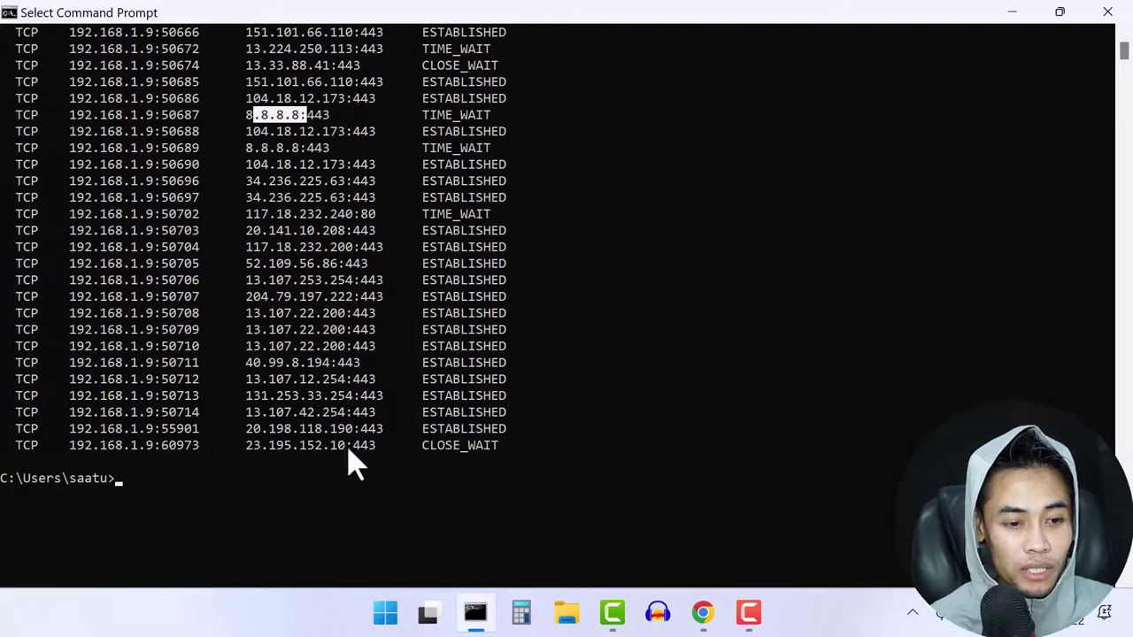
left_click_drag(347, 447, 263, 450)
right_click(263, 451)
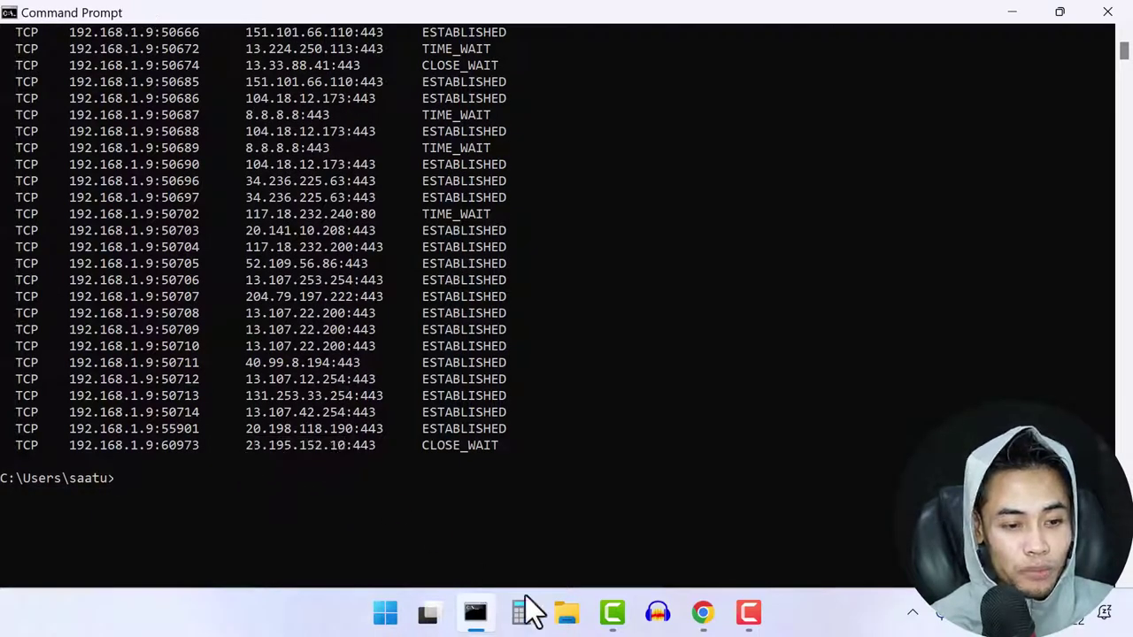
Switch to Chrome, return to the Whois Lookup page and look up 23.195.152.10.
left_click(703, 612)
scroll(505, 228, "up", 4)
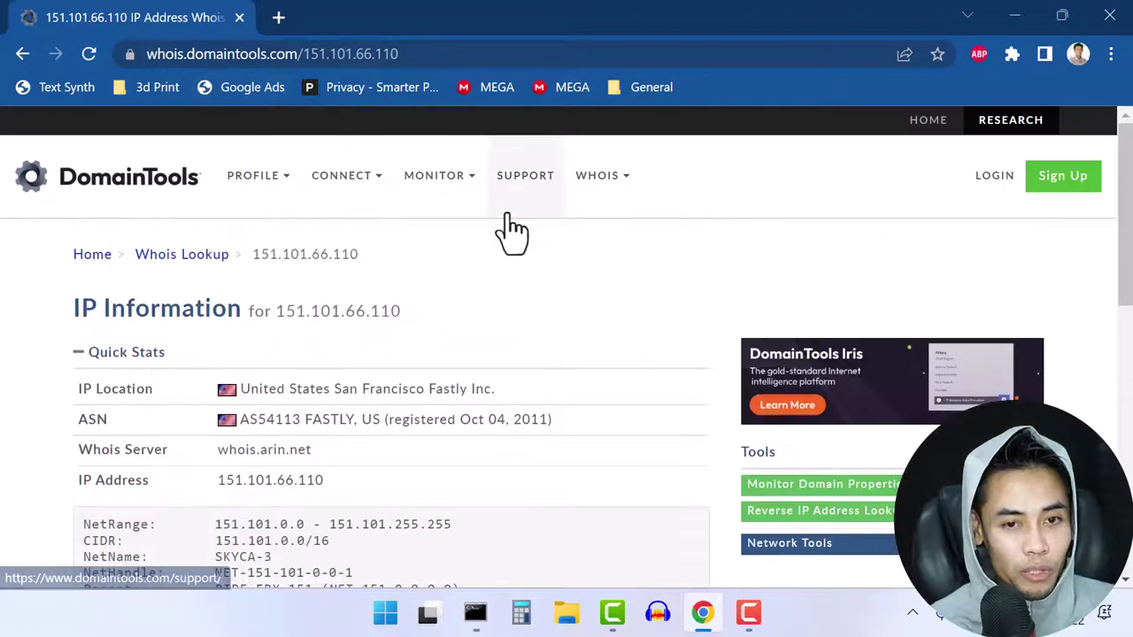
left_click(24, 55)
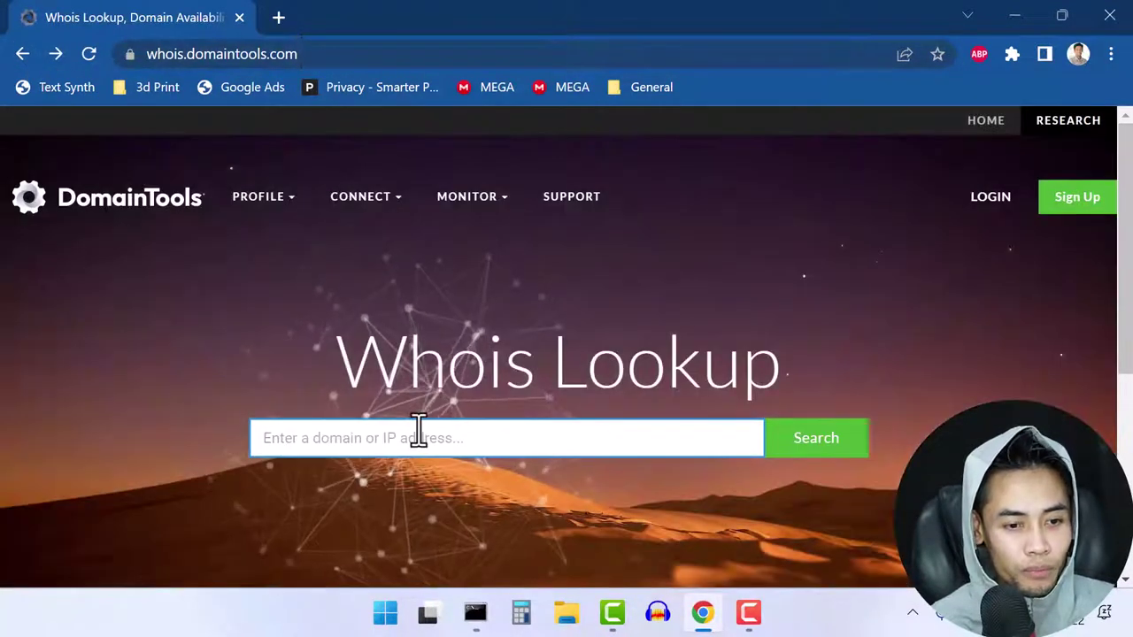
left_click(417, 435)
type("23.195.152.10")
left_click(826, 445)
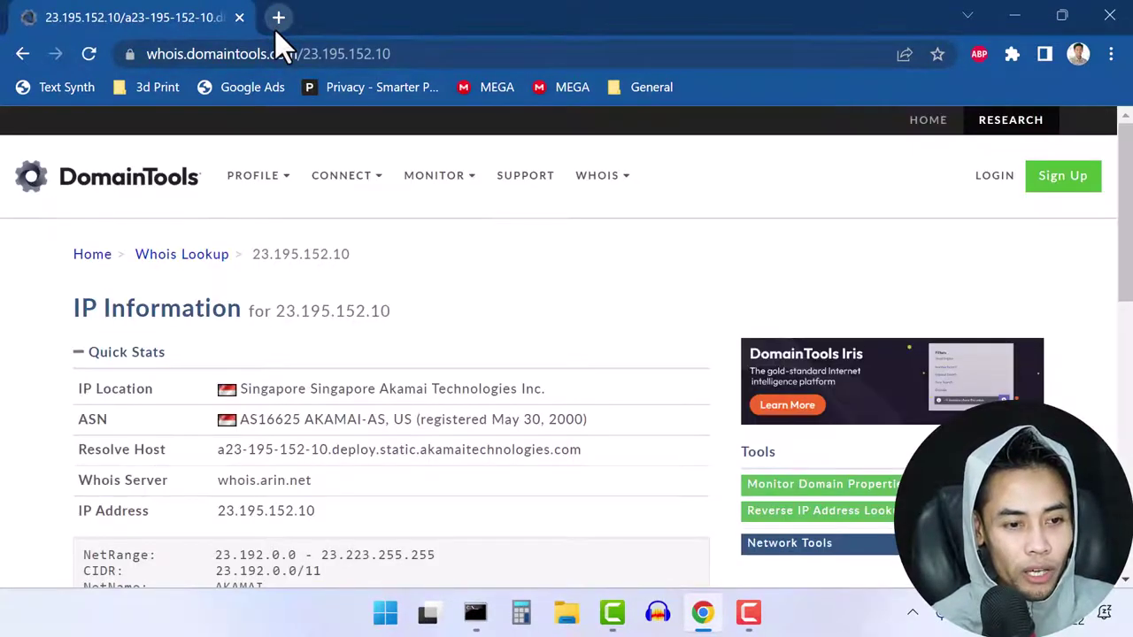
Open 23.195.152.10 in a new browser tab, continue past the security warning and highlight the page's text.
left_click(276, 19)
right_click(292, 53)
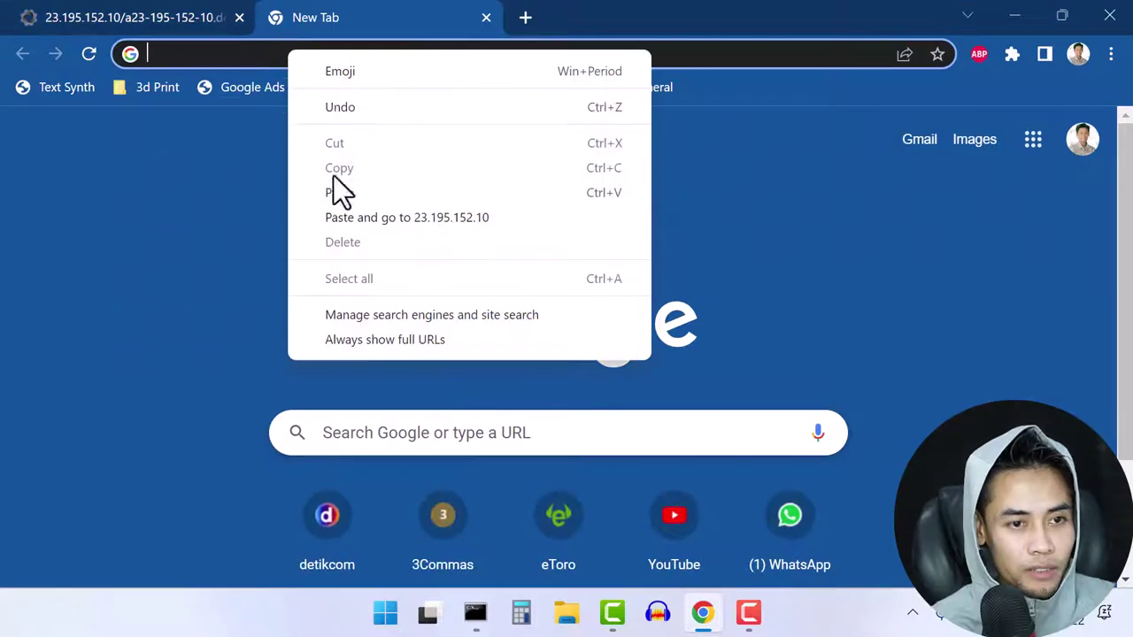
left_click(338, 189)
key("Return")
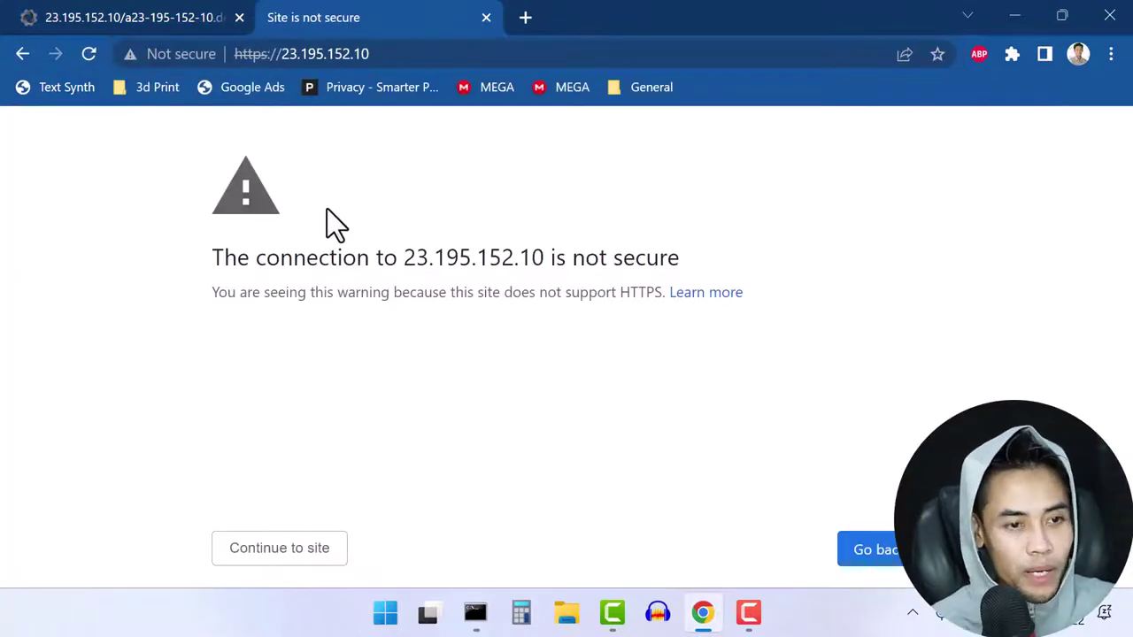
left_click(279, 549)
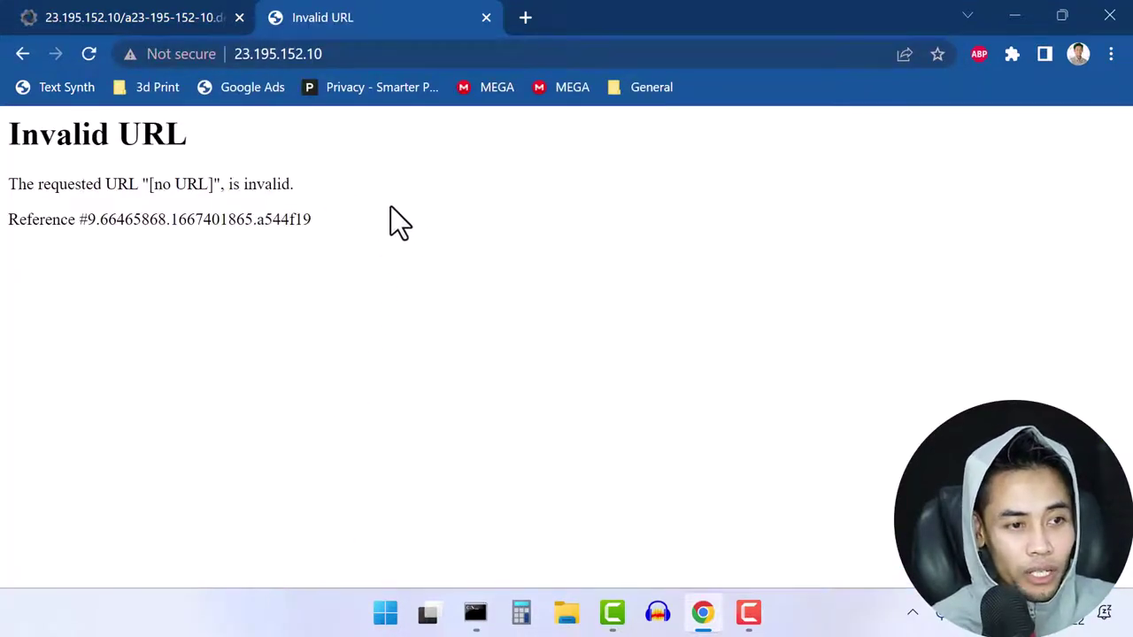
left_click_drag(311, 220, 109, 48)
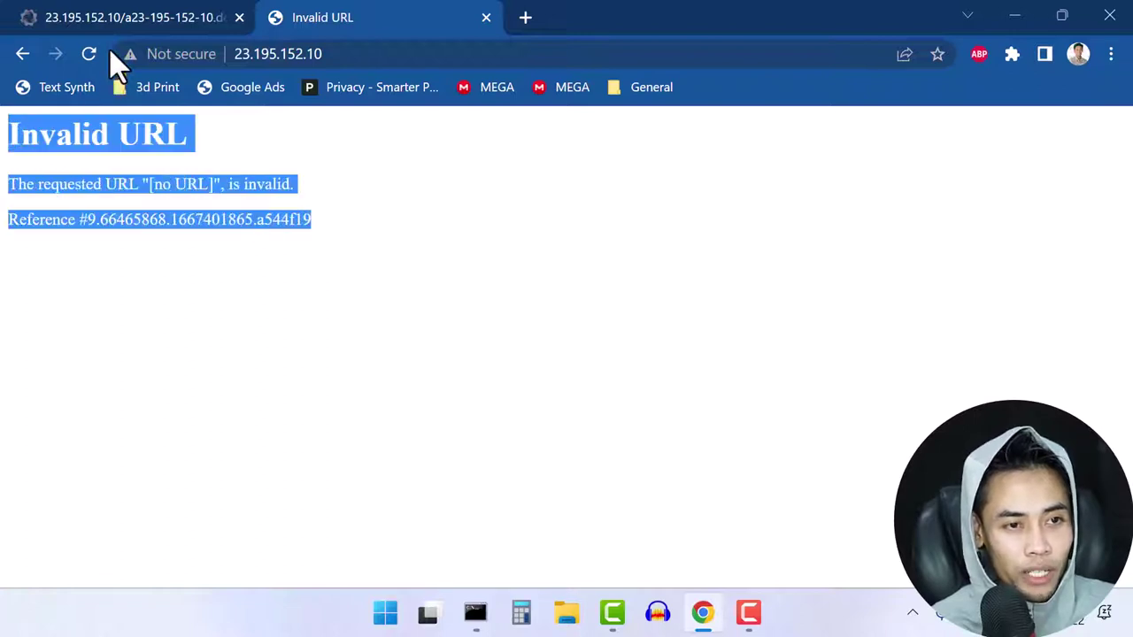
Try to open 23.195.152.10 on port 443 by adding :443 to the address.
left_click(358, 53)
left_click(362, 54)
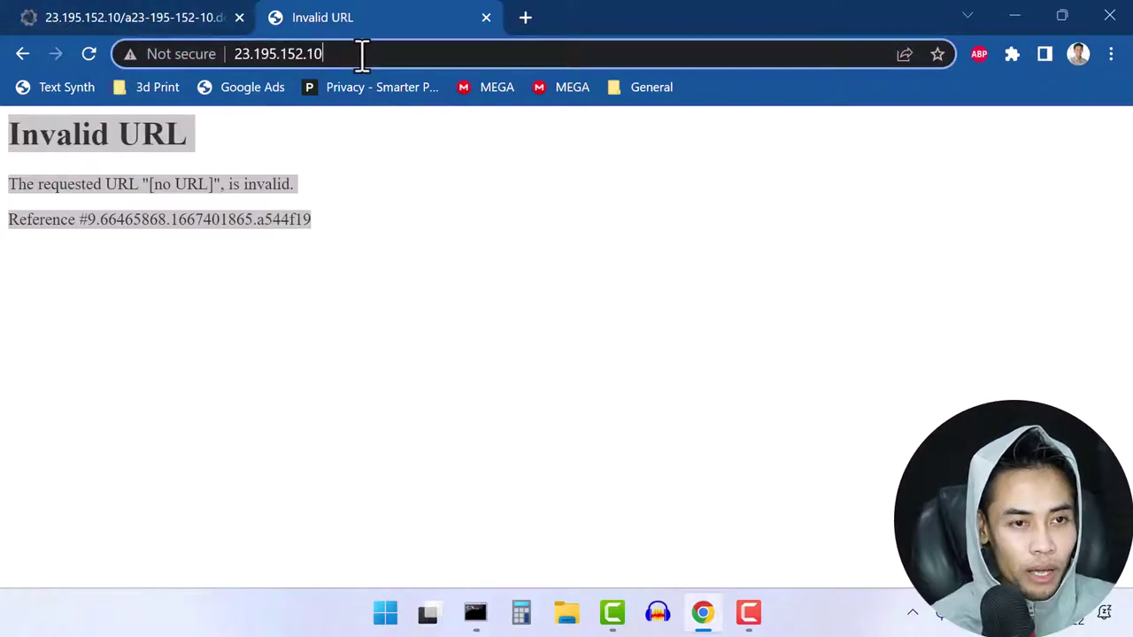
type(":")
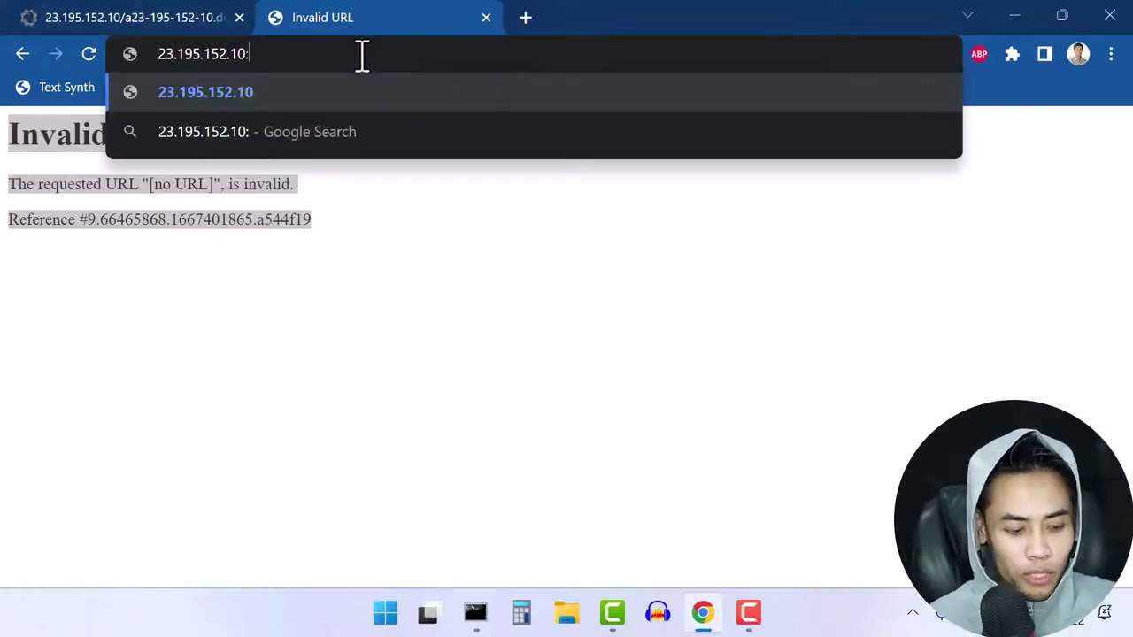
type("443")
key("Return")
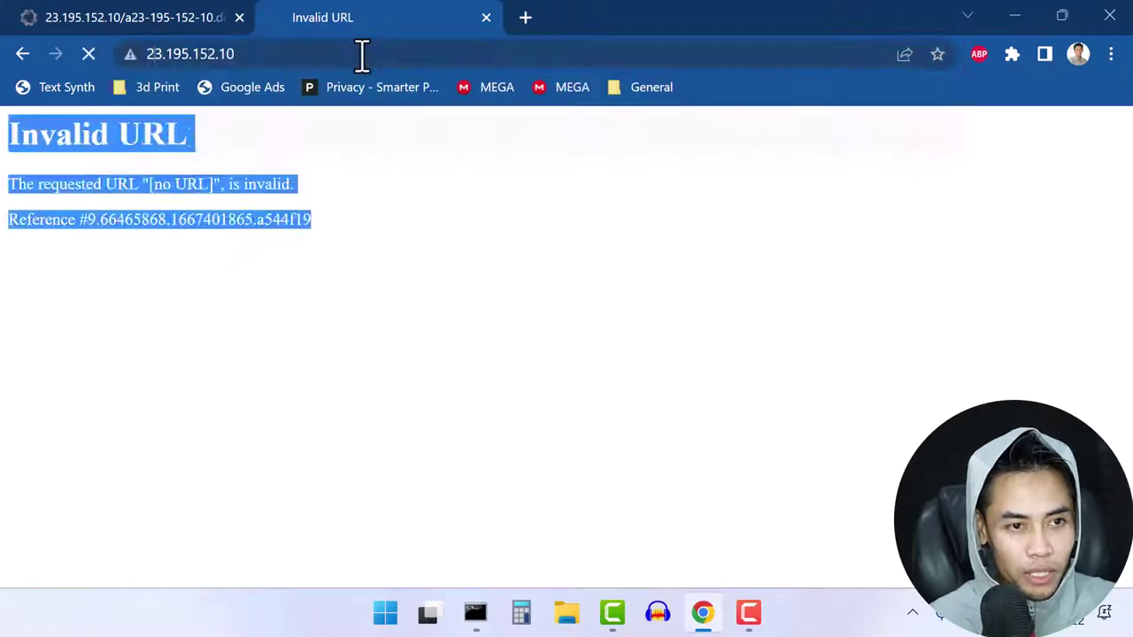
left_click(362, 55)
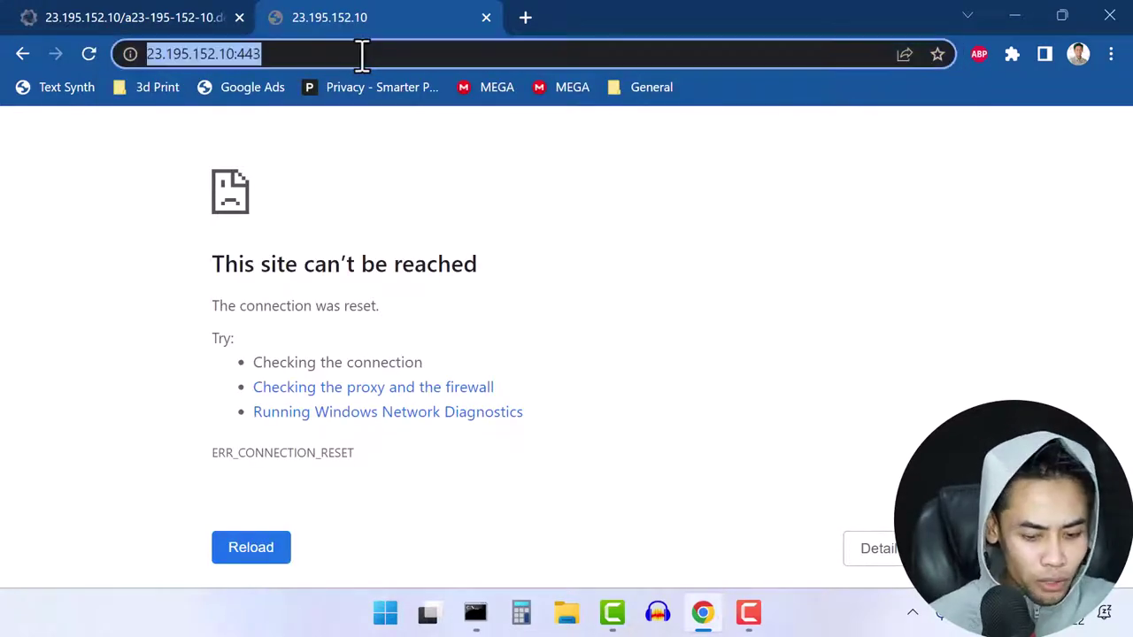
key("End")
key("BackSpace")
key("BackSpace")
key("BackSpace")
key("BackSpace")
key("Left")
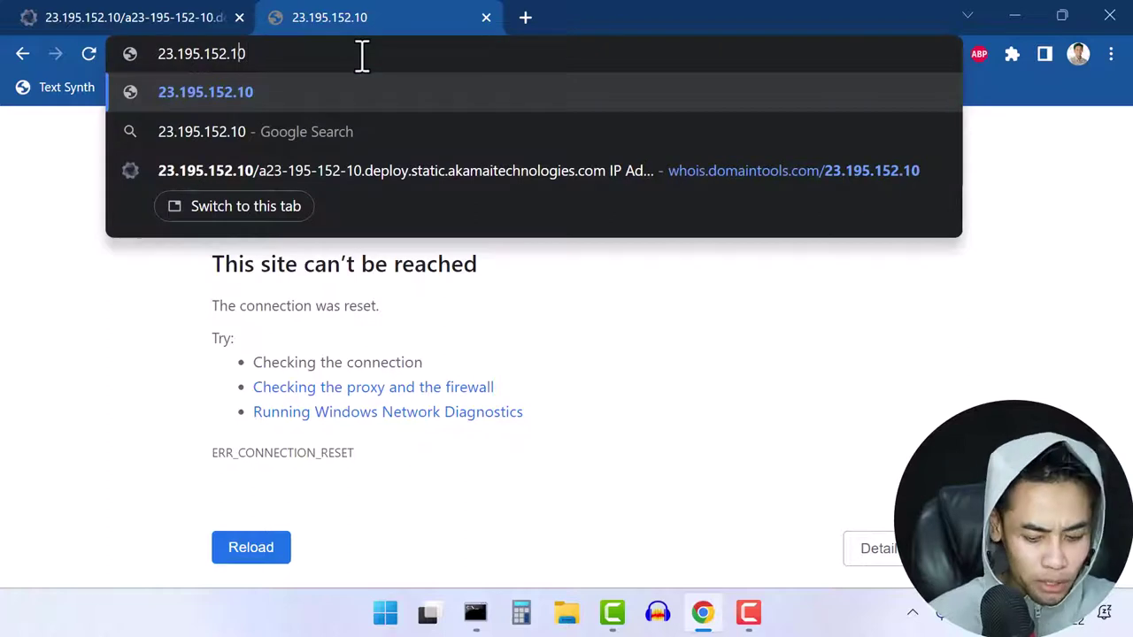
key("Left")
key("Left")
key("Left")
key("Left")
key("Left")
key("Left")
key("Left")
key("Left")
key("Left")
key("Left")
key("Left")
key("Left")
type("https://")
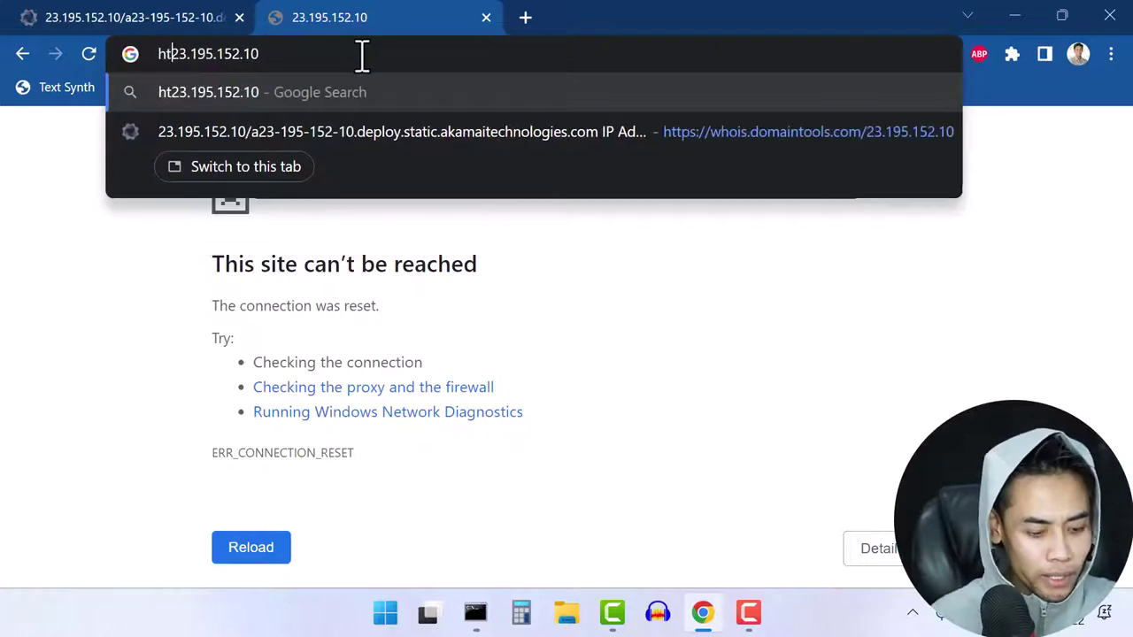
key("Return")
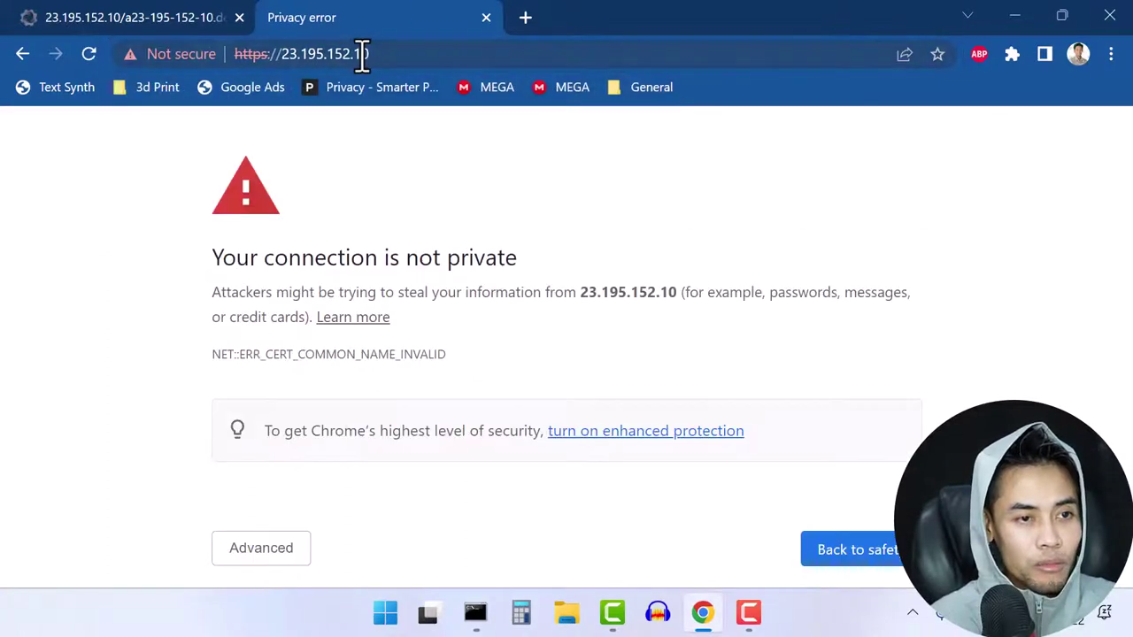
left_click(257, 551)
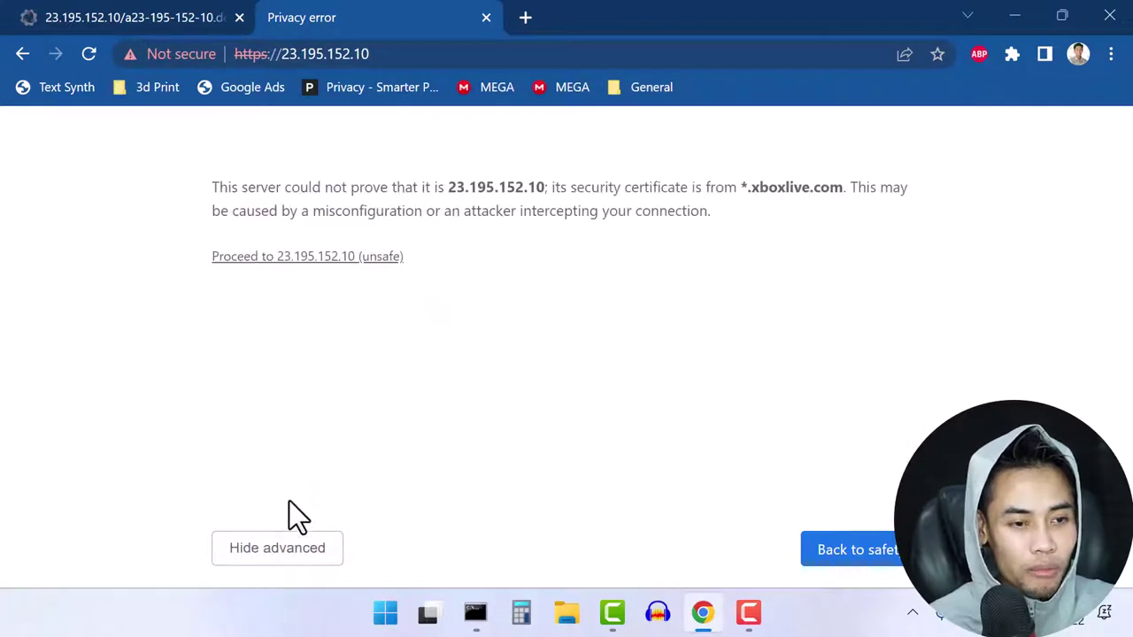
Proceed to 23.195.152.10 despite the privacy error, and examine the NetName and contact details in its Whois record.
left_click(324, 258)
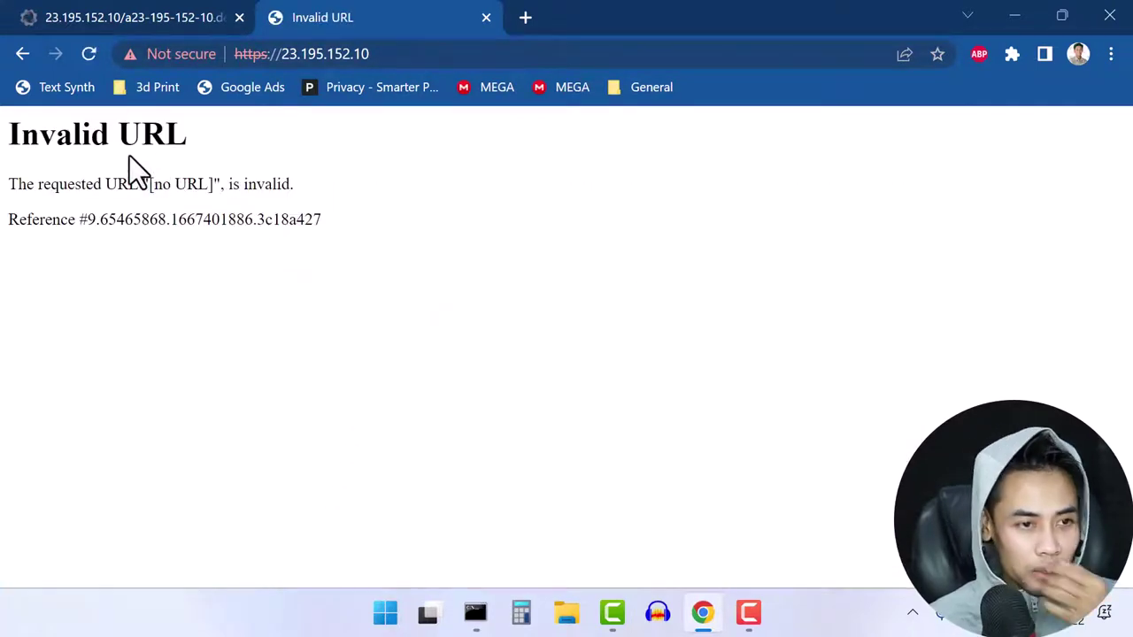
left_click(106, 22)
left_click_drag(218, 277, 264, 280)
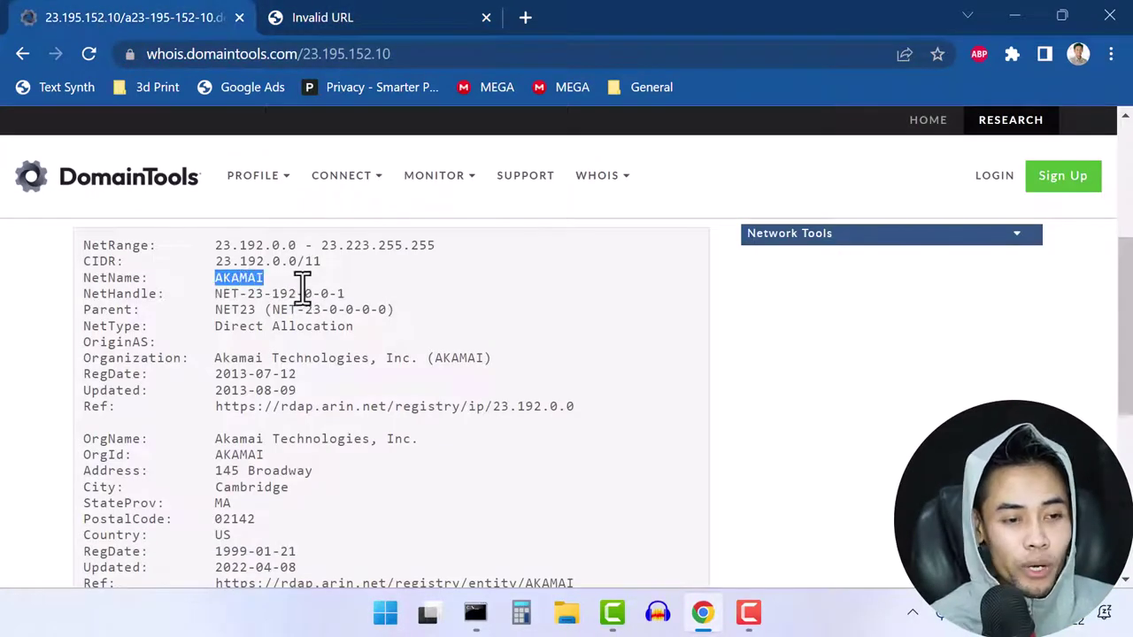
left_click(221, 285)
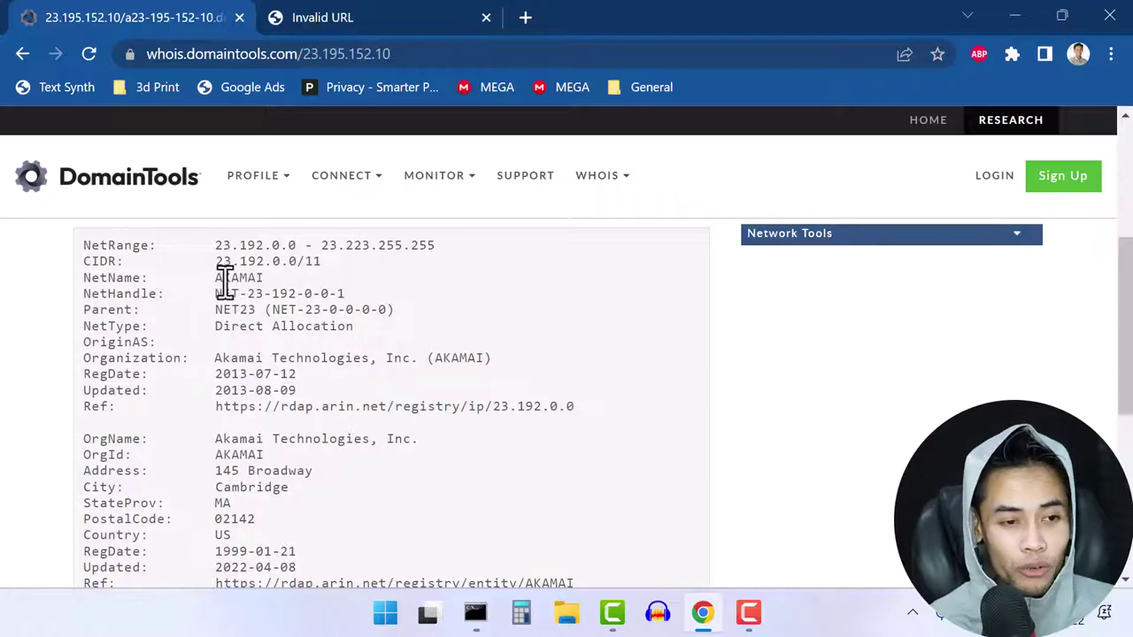
left_click_drag(219, 278, 277, 310)
scroll(276, 309, "down", 4)
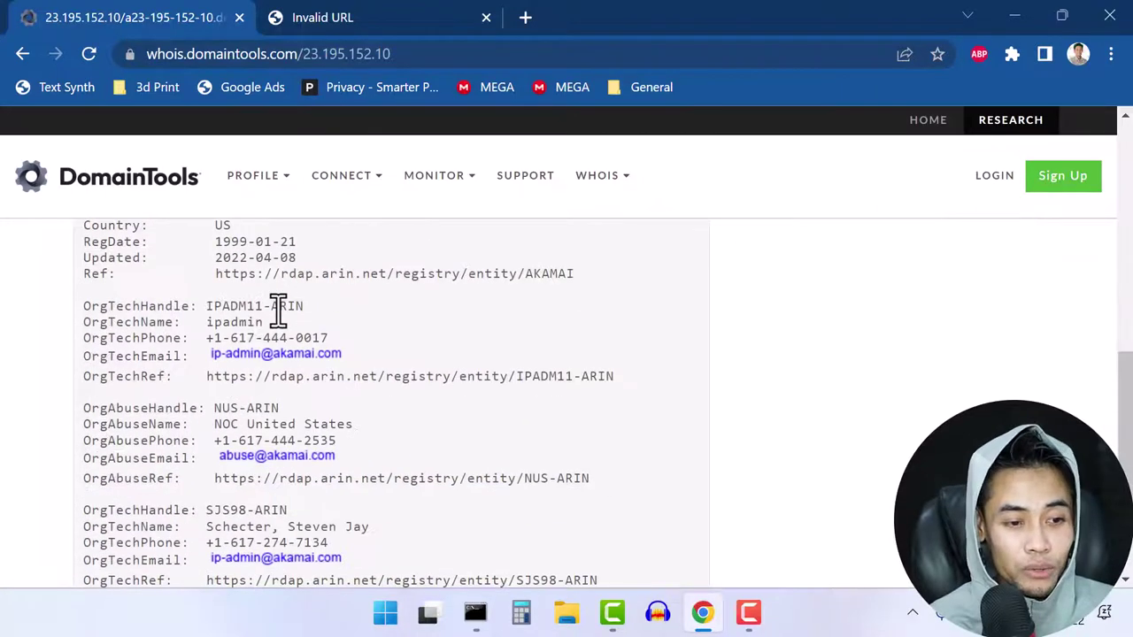
scroll(278, 310, "down", 2)
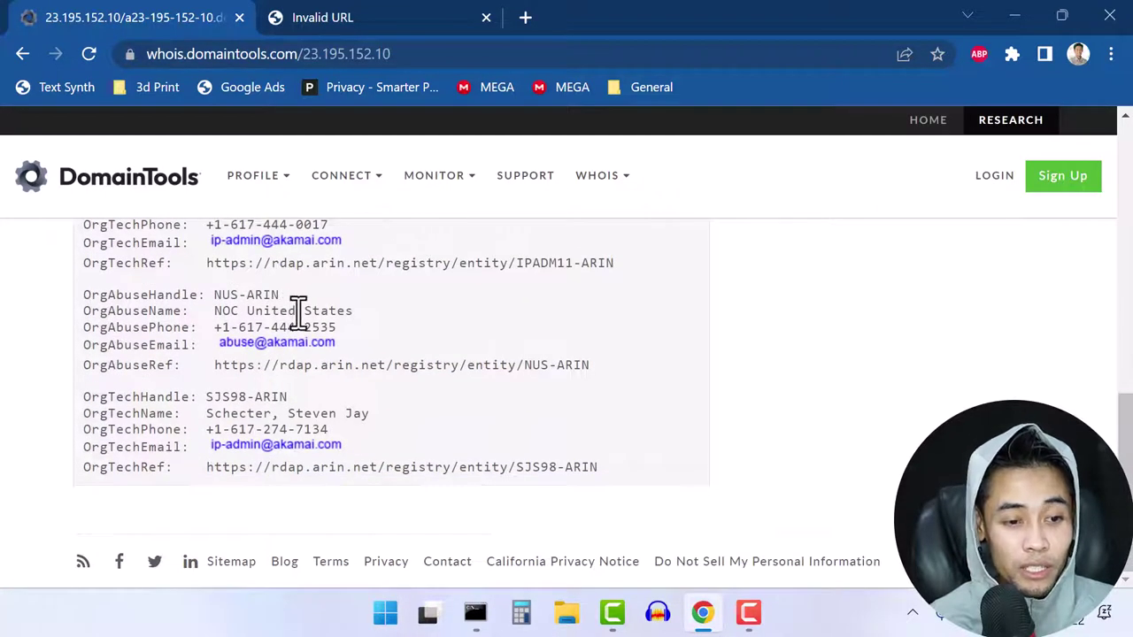
Switch to Command Prompt and highlight the last netstat connections, from 23.195.152.10:443 upward, to review their foreign addresses.
left_click(475, 613)
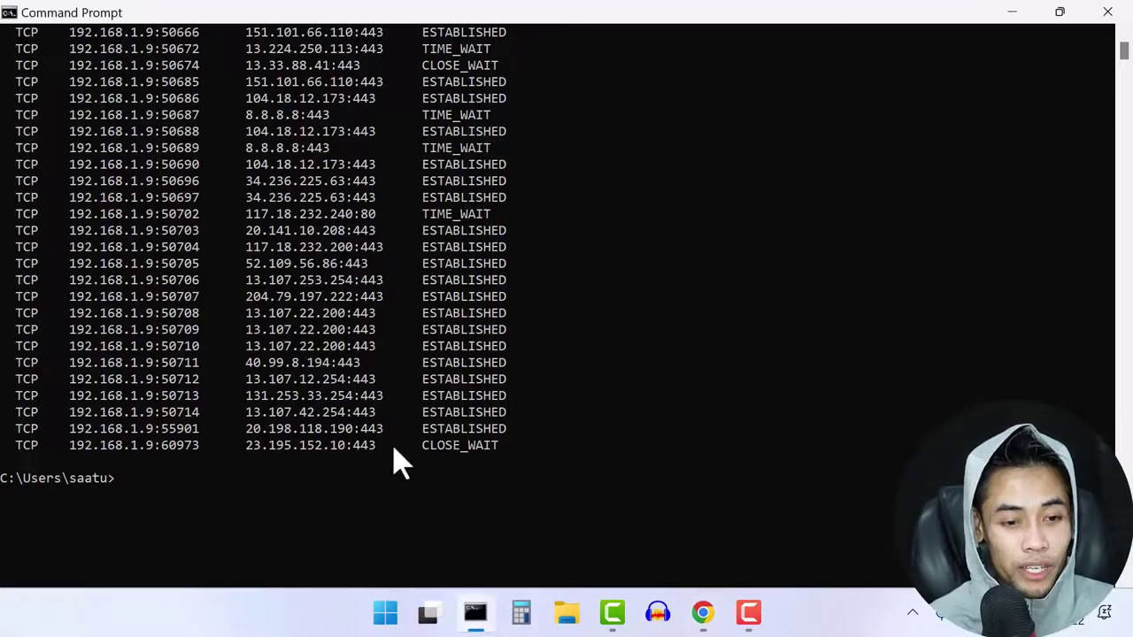
left_click_drag(370, 440, 304, 324)
scroll(311, 334, "up", 1)
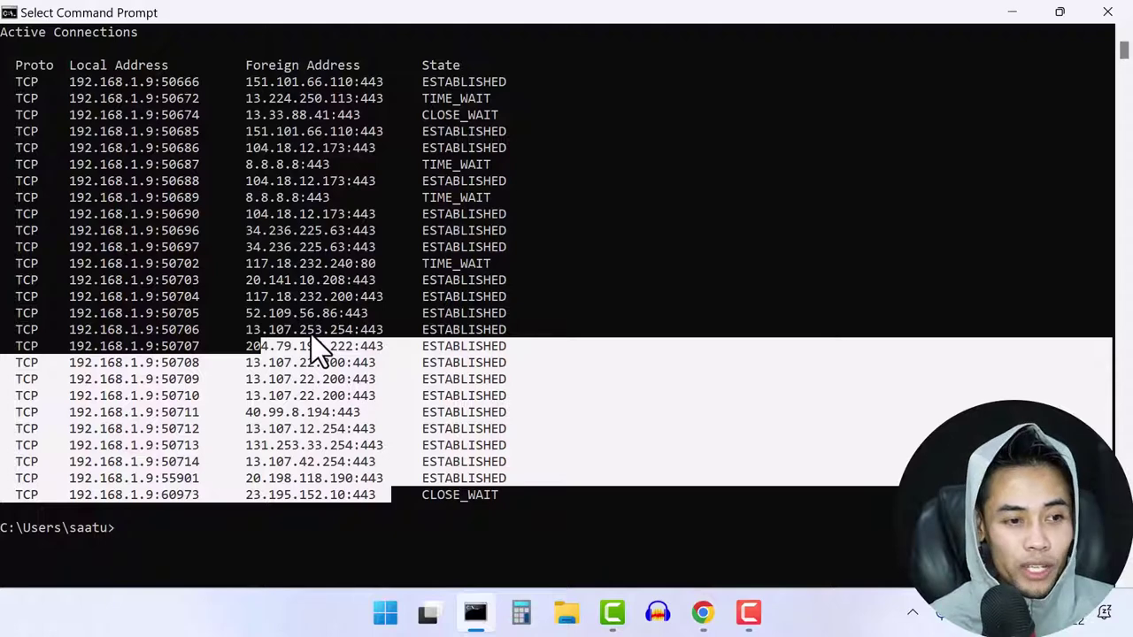
right_click(432, 494)
Switch back to Chrome and review the 23.195.152.10 Whois record from the top, comparing it with the netstat list.
left_click(703, 613)
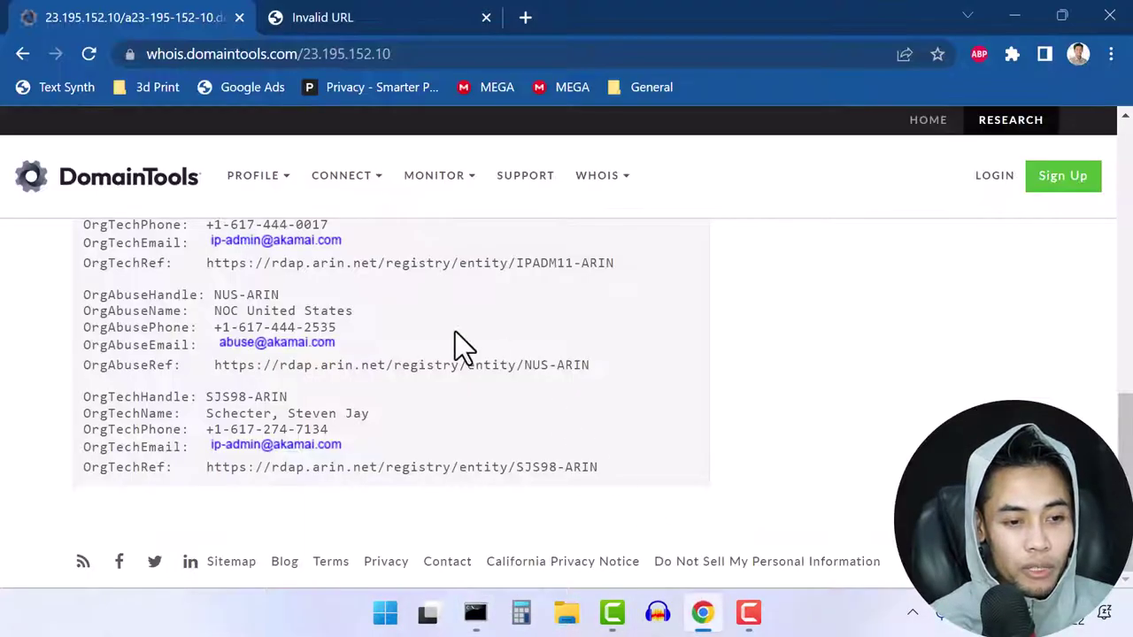
scroll(408, 323, "up", 10)
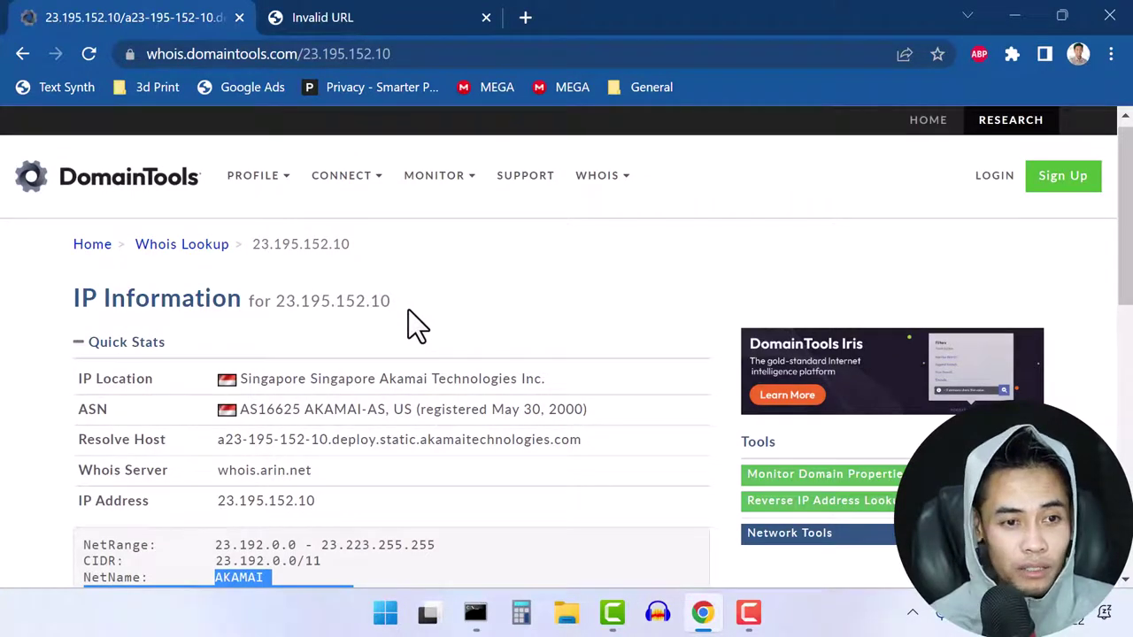
scroll(408, 310, "down", 2)
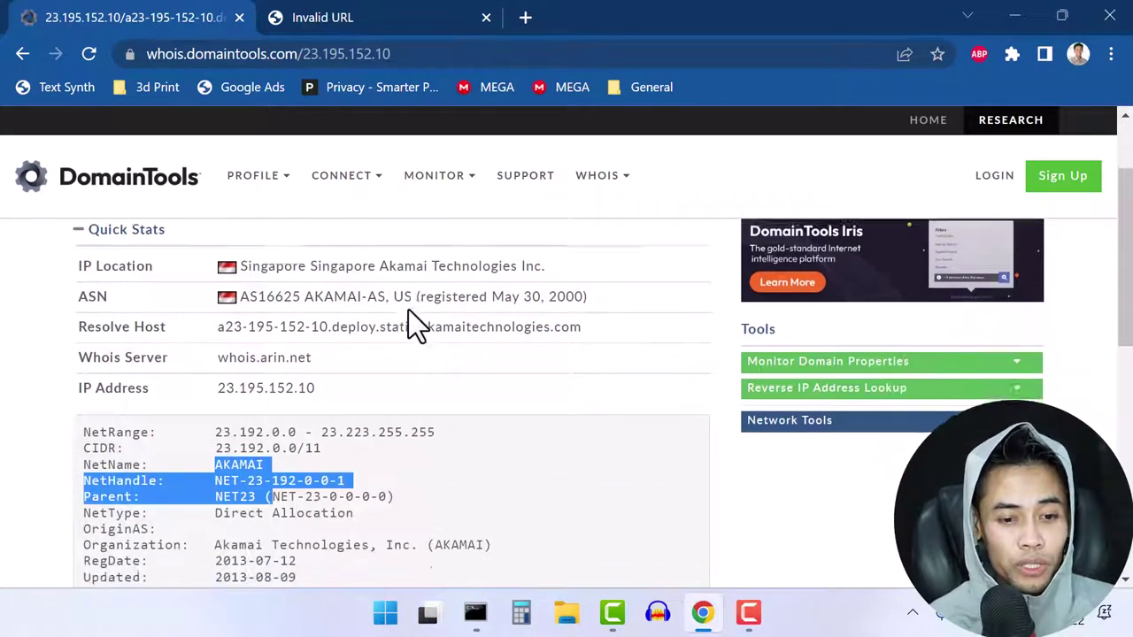
left_click(473, 614)
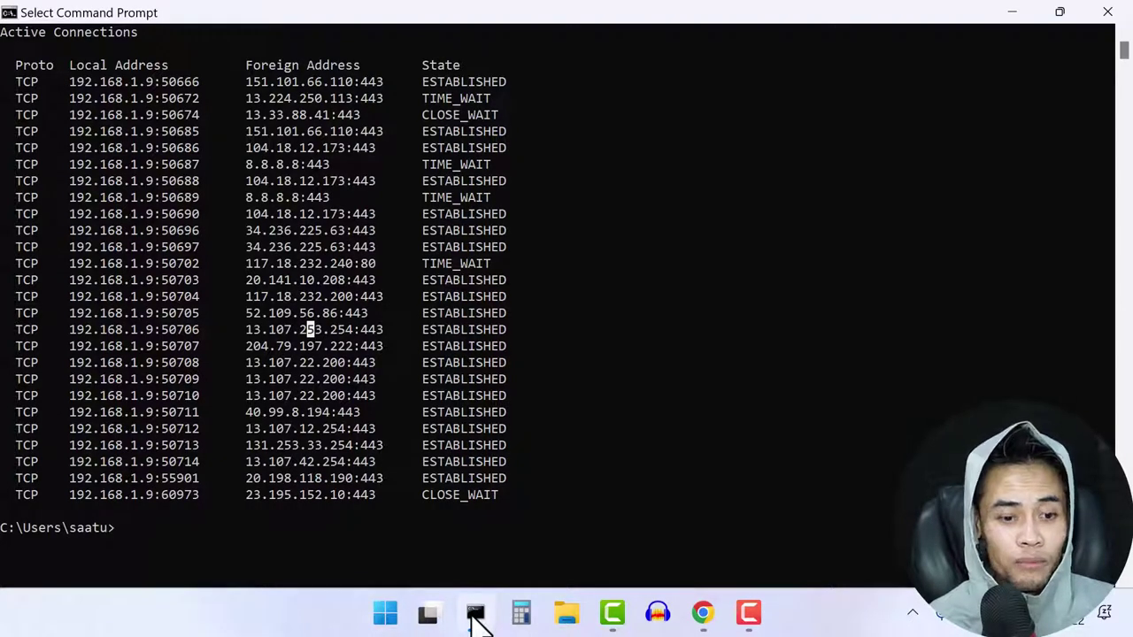
left_click(475, 615)
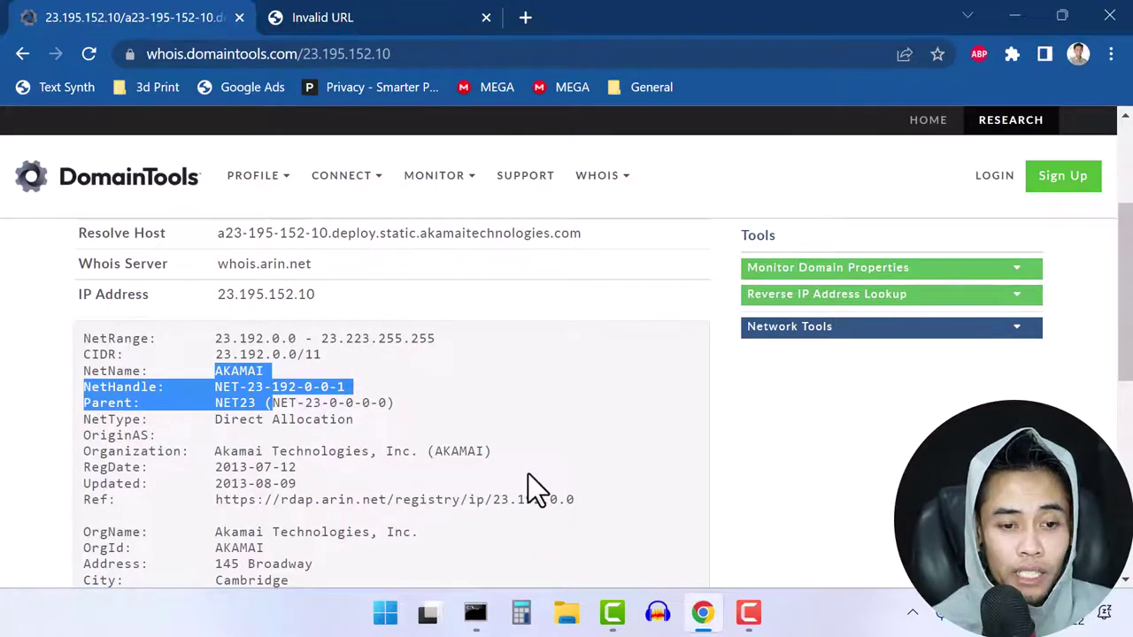
Close Chrome and check the Windows Defender Firewall status under System and Security in Control Panel.
left_click(1111, 16)
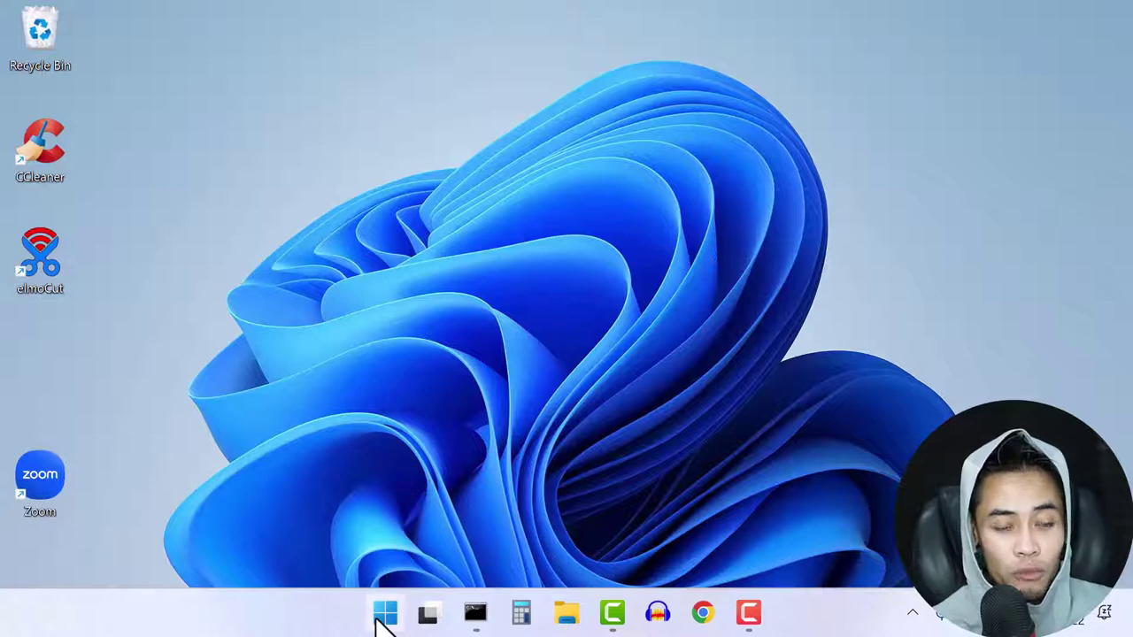
left_click(384, 613)
type("control")
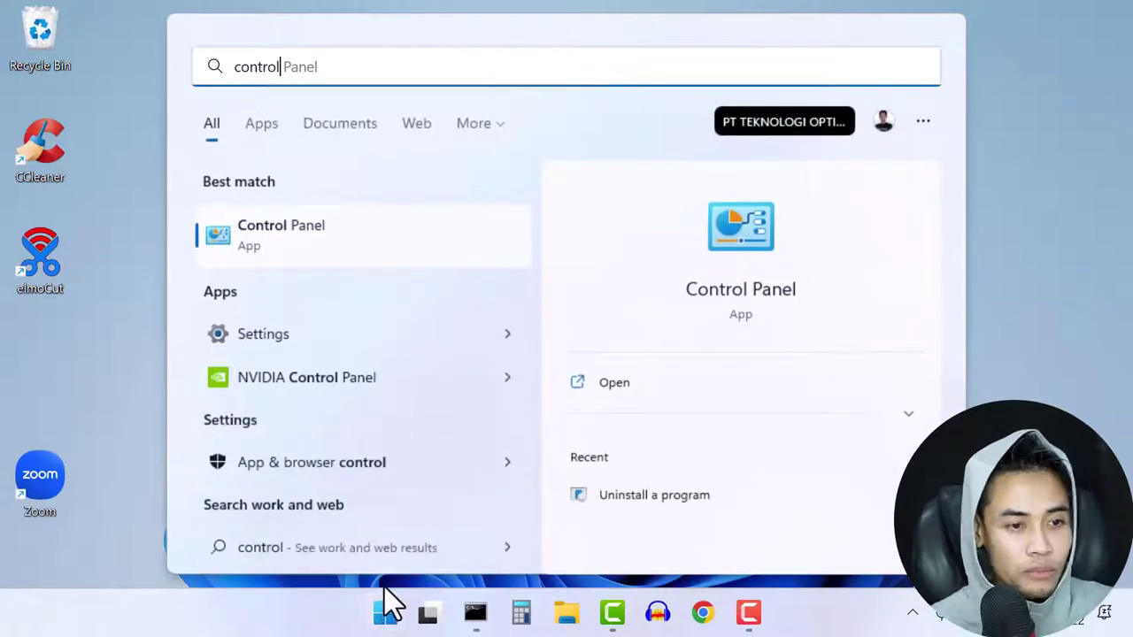
left_click(273, 232)
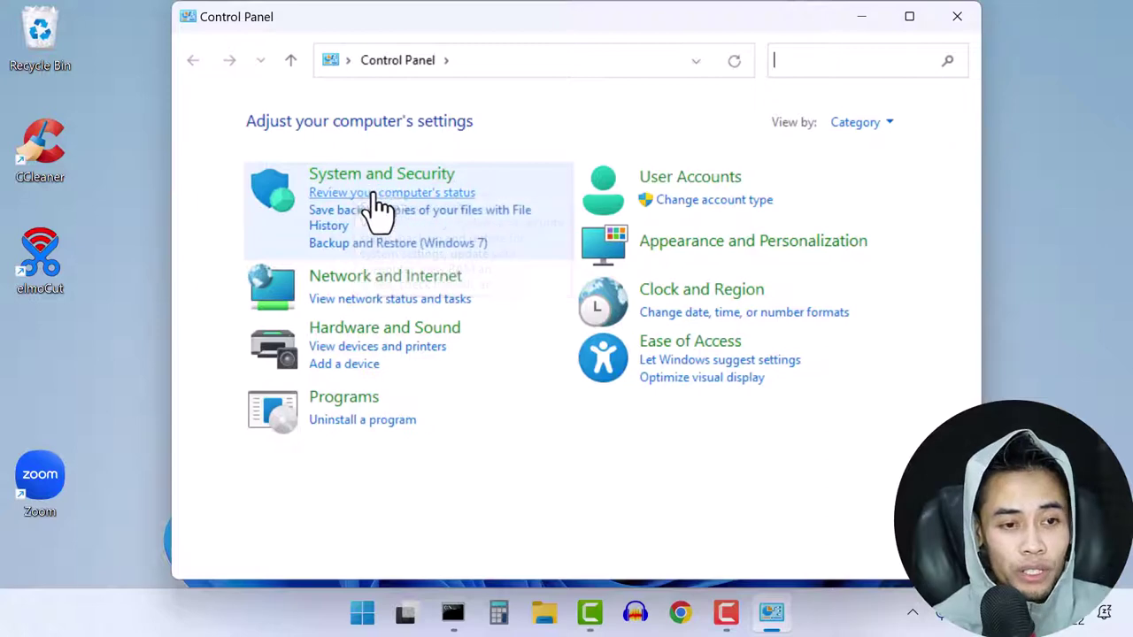
left_click(383, 176)
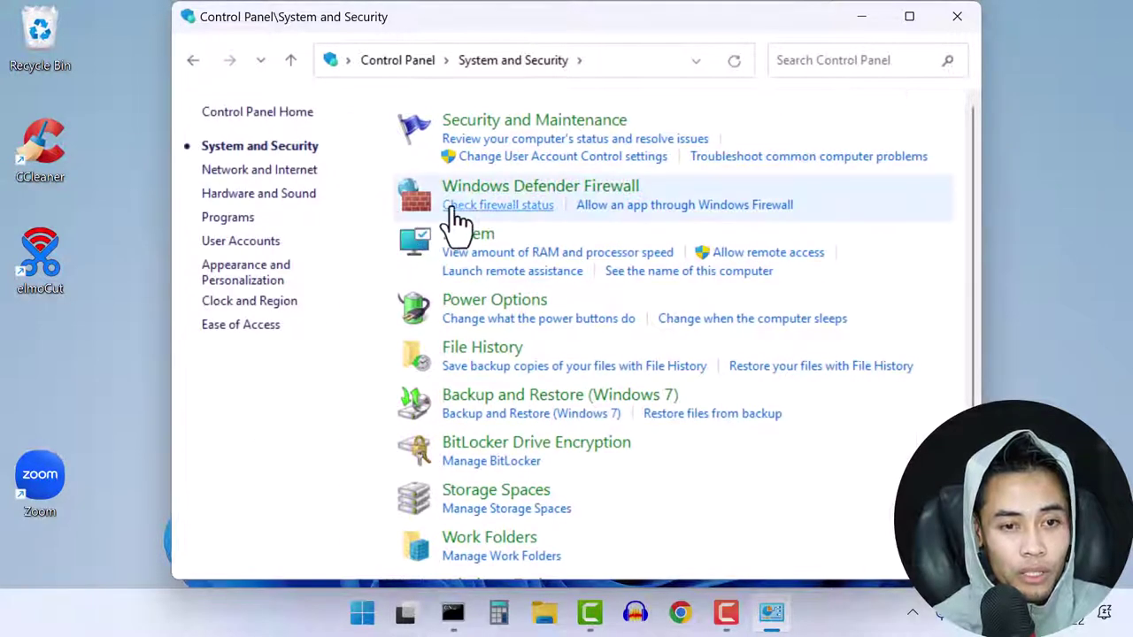
left_click(531, 205)
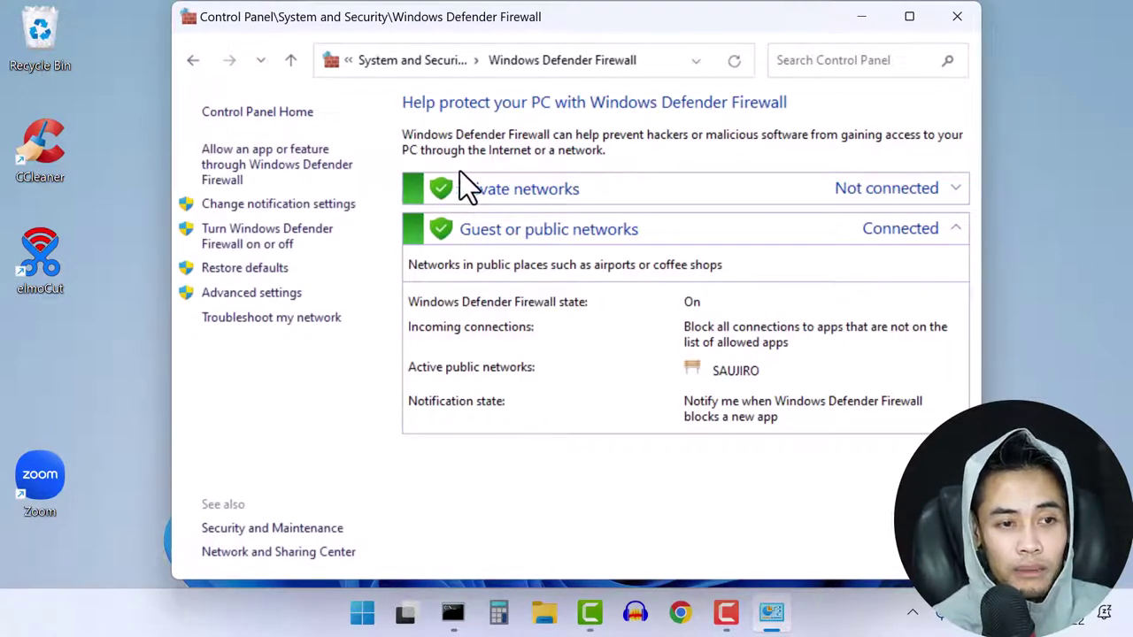
Open the apps allowed through Windows Defender Firewall and select the {78E1CD88-49E3-476E-B926-580E596AD309} entry.
left_click(316, 180)
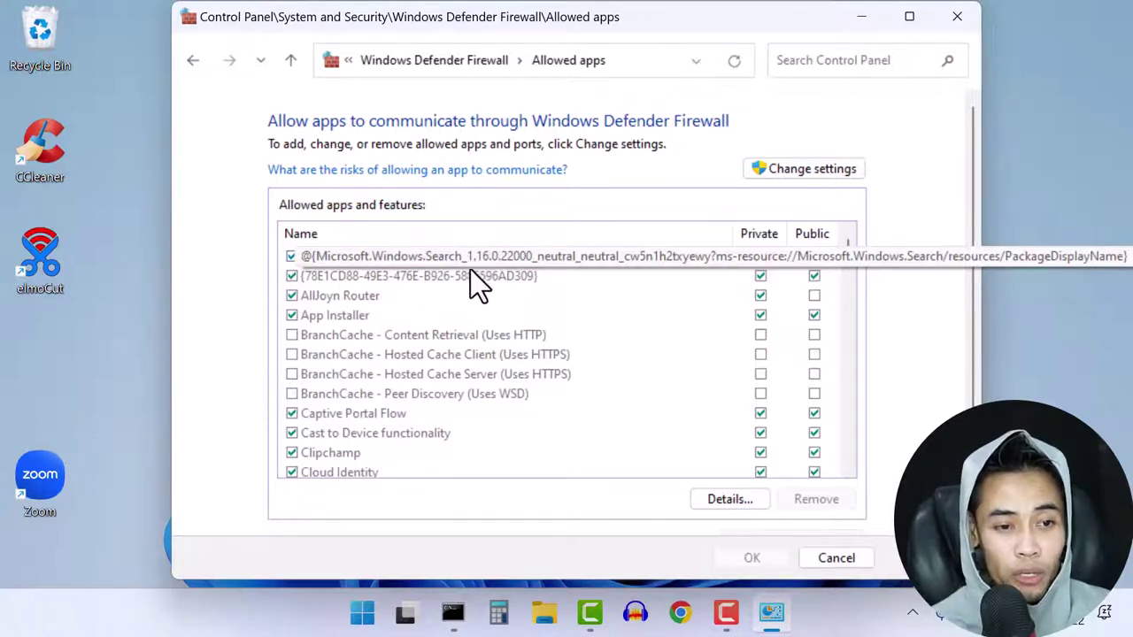
left_click(836, 257)
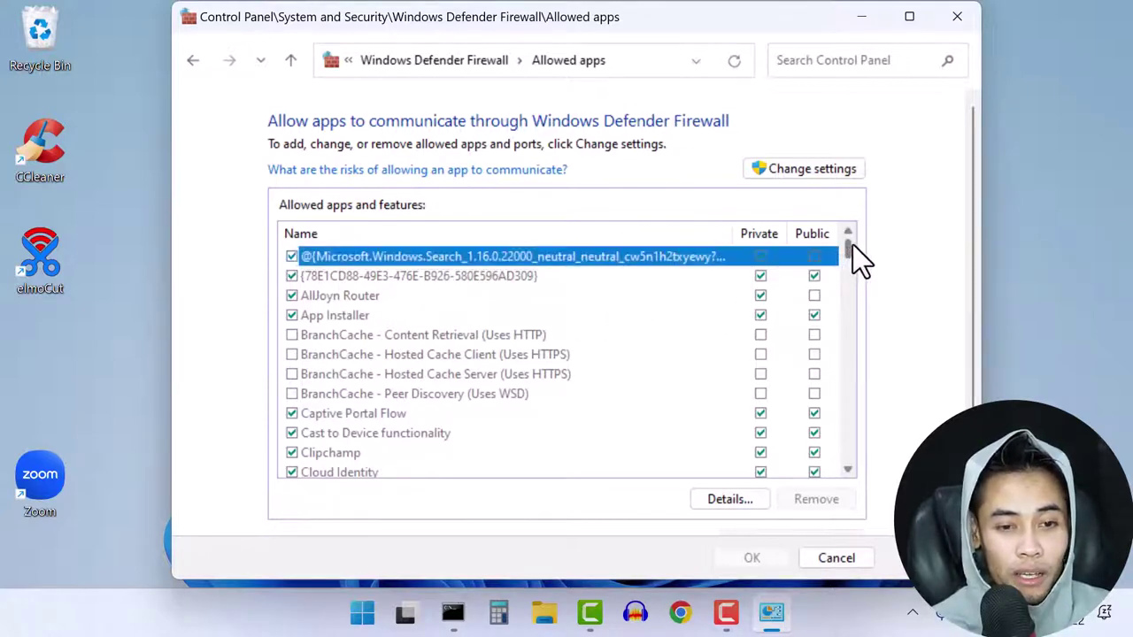
left_click_drag(852, 244, 851, 243)
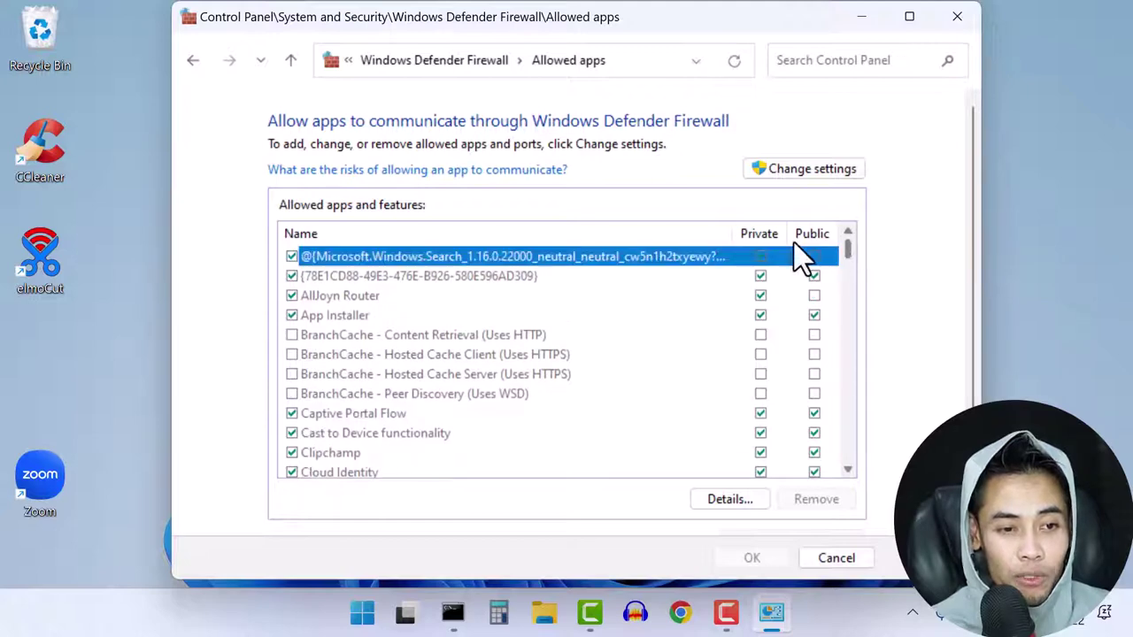
left_click(424, 278)
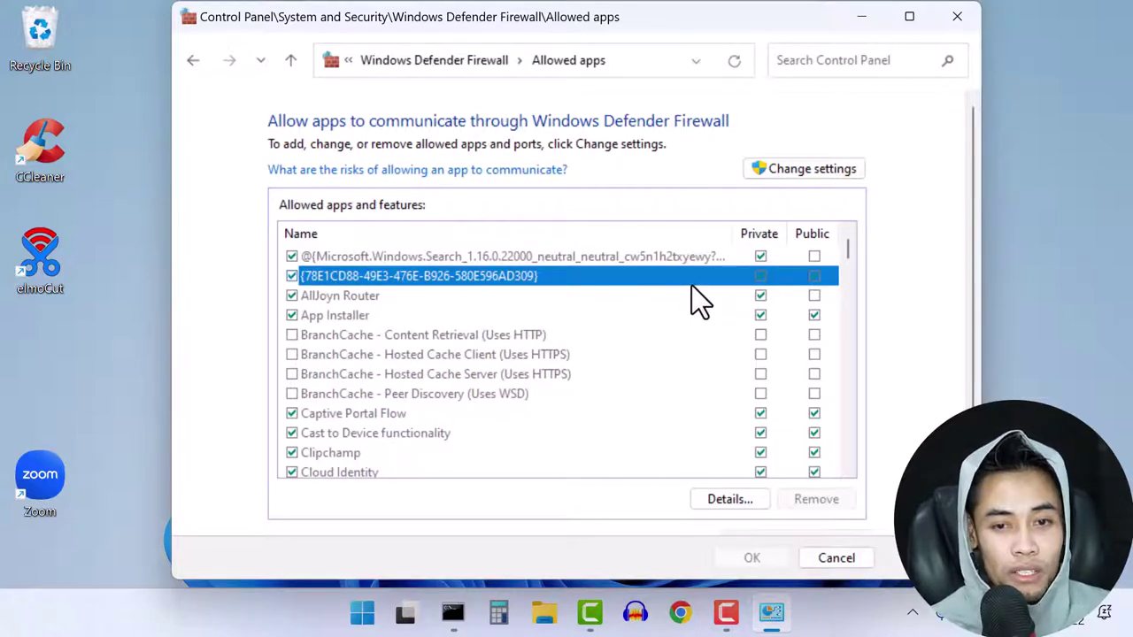
Enable changing the allowed-apps settings, then disallow the {78E1CD88-49E3-476E-B926-580E596AD309} entry and allow it again for public networks only.
left_click(797, 166)
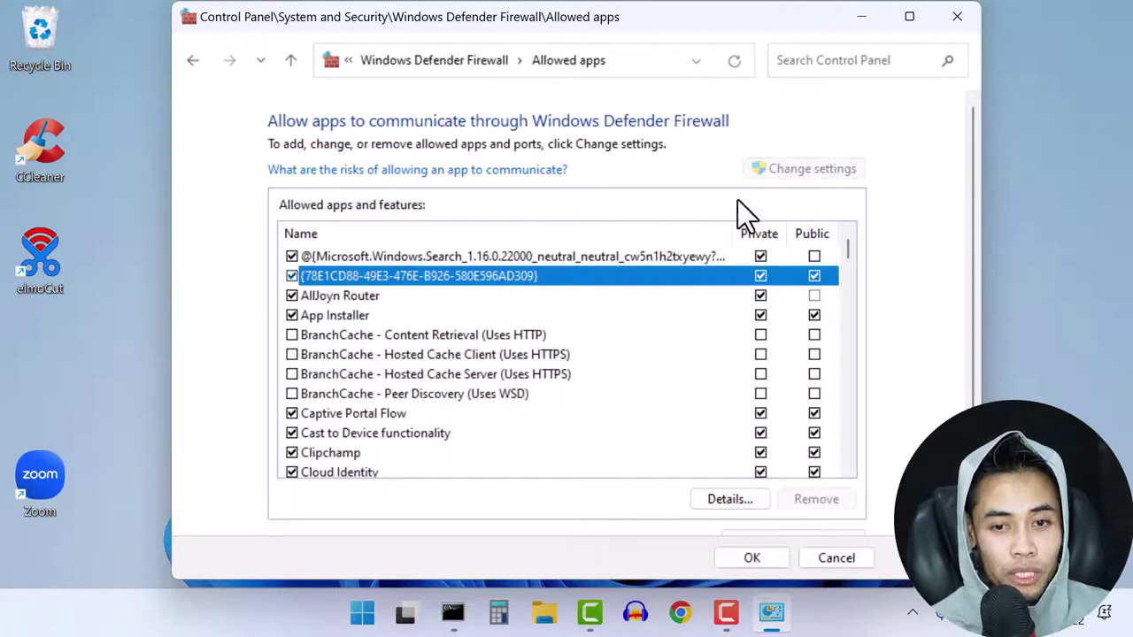
left_click(291, 276)
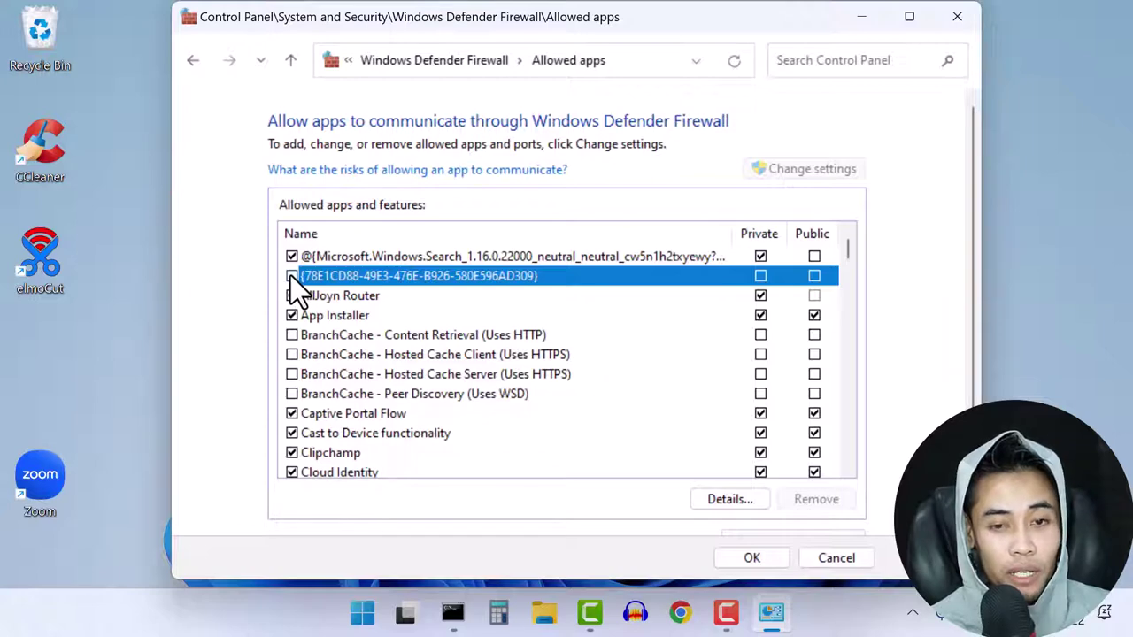
left_click(292, 276)
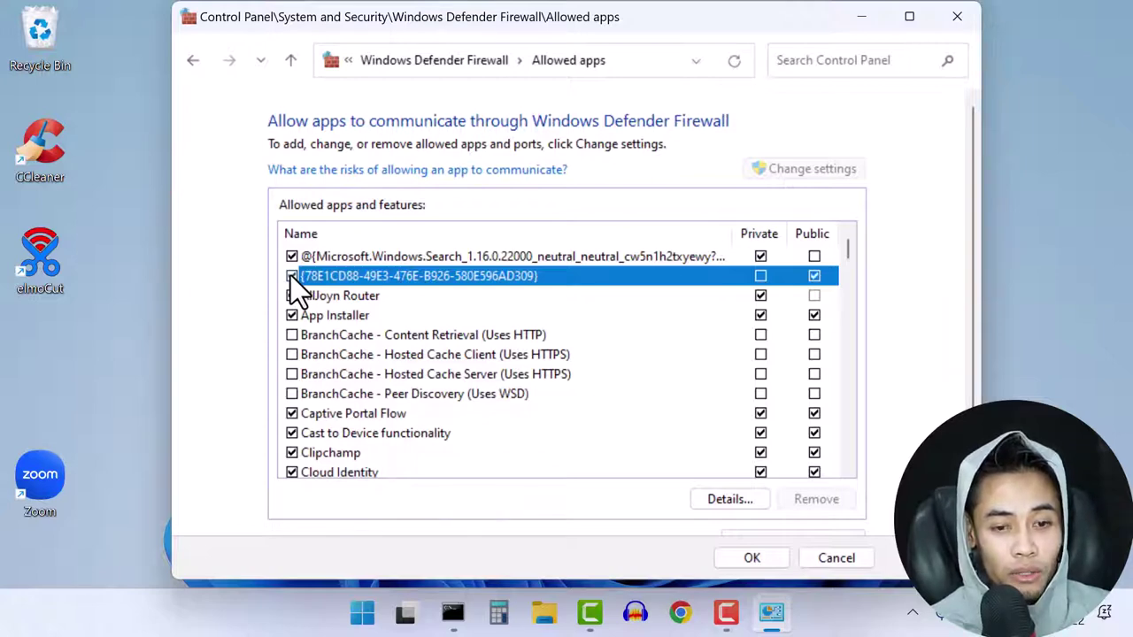
Examine the allowed apps list through to its end for suspicious entries, checking AllJoyn Router, the {78E1CD88…} entry and Cortana.
left_click(397, 298)
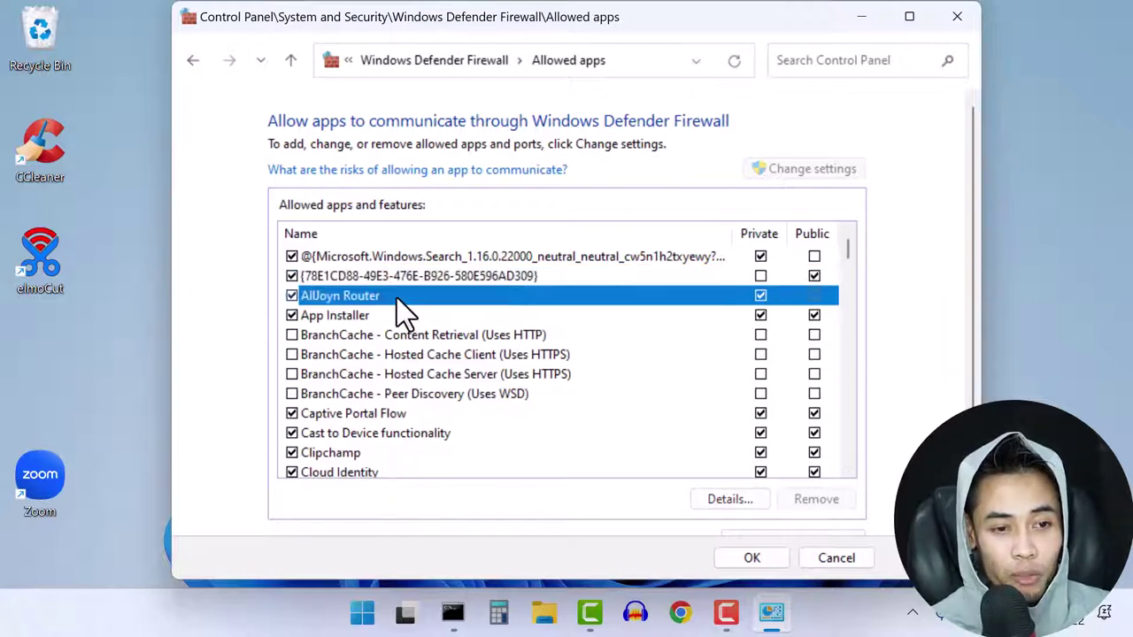
left_click(434, 274)
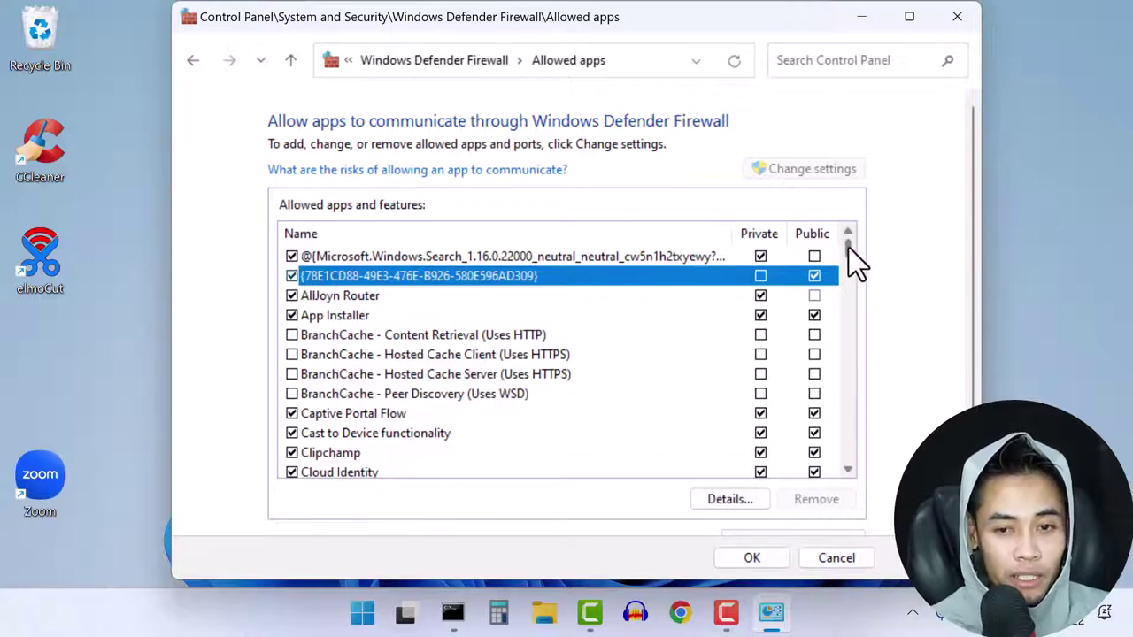
left_click_drag(849, 252, 846, 265)
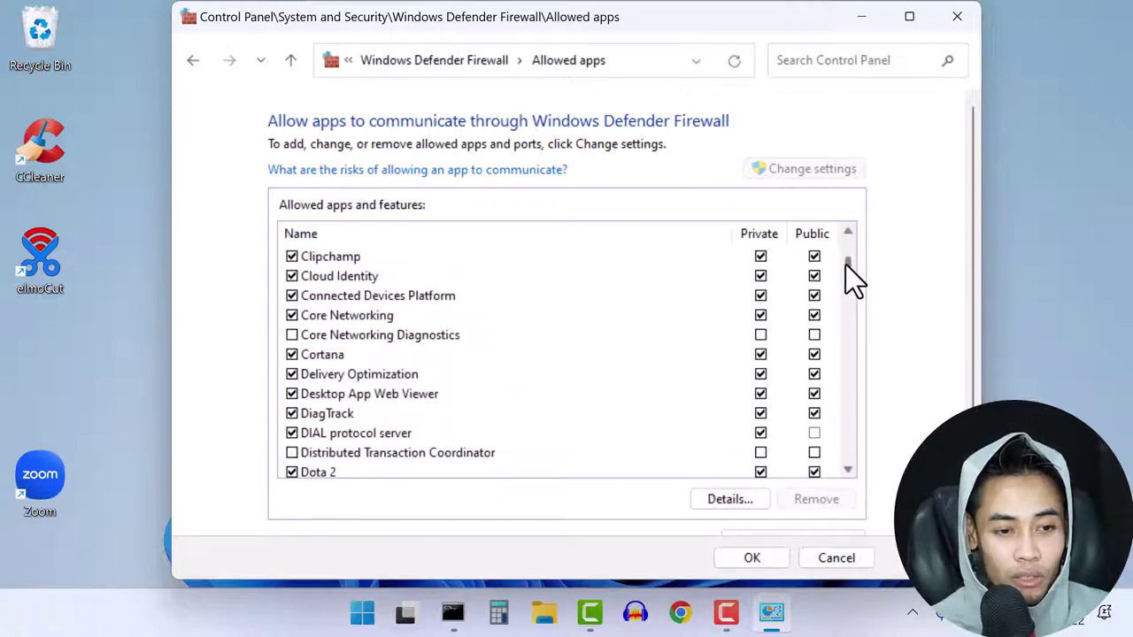
left_click(313, 354)
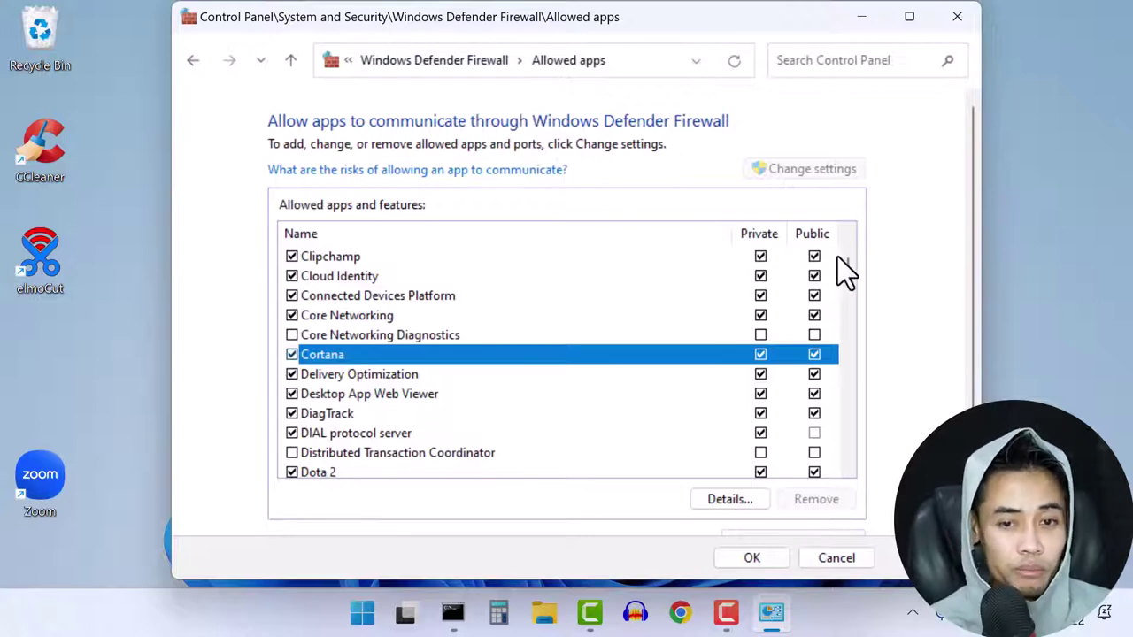
scroll(399, 354, "down", 20)
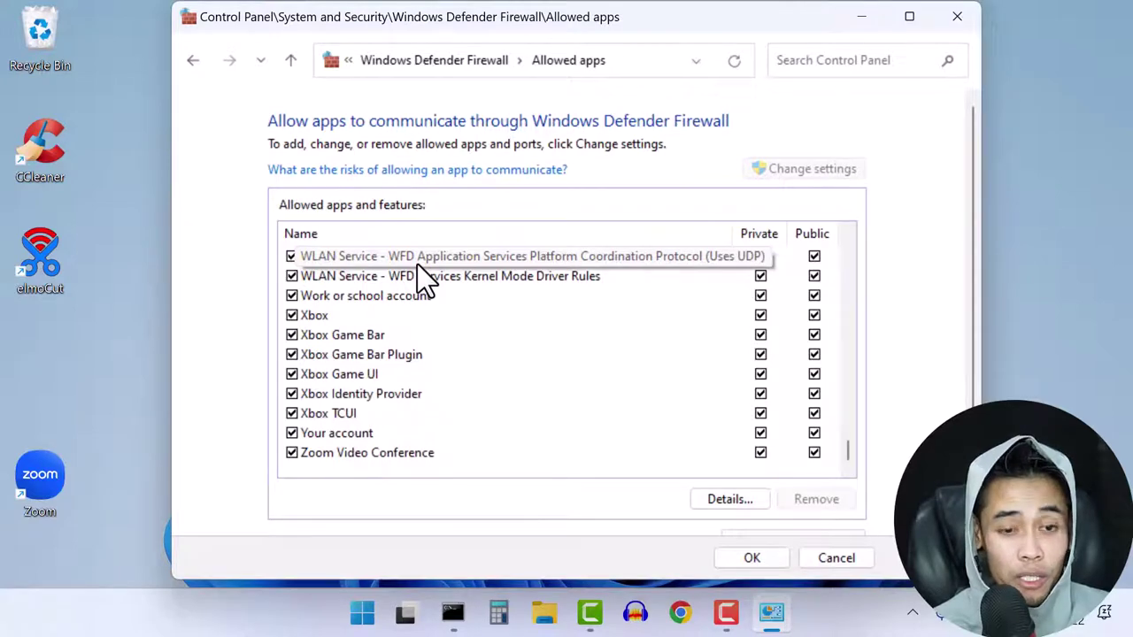
Search Windows for "wire" and launch Wireshark.
left_click(362, 613)
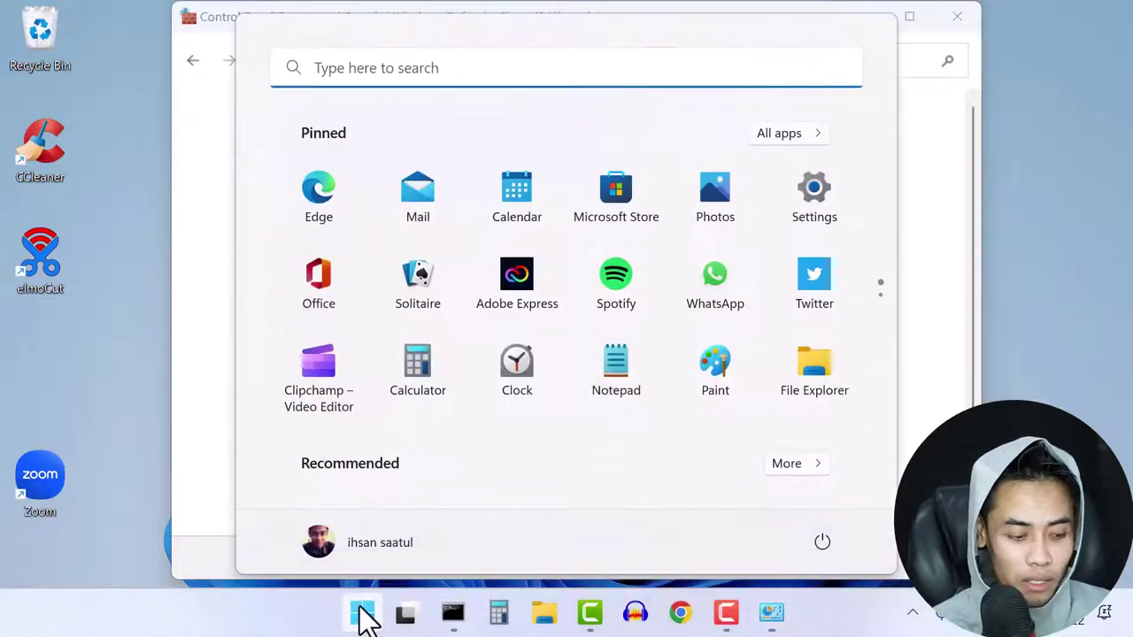
type("wire")
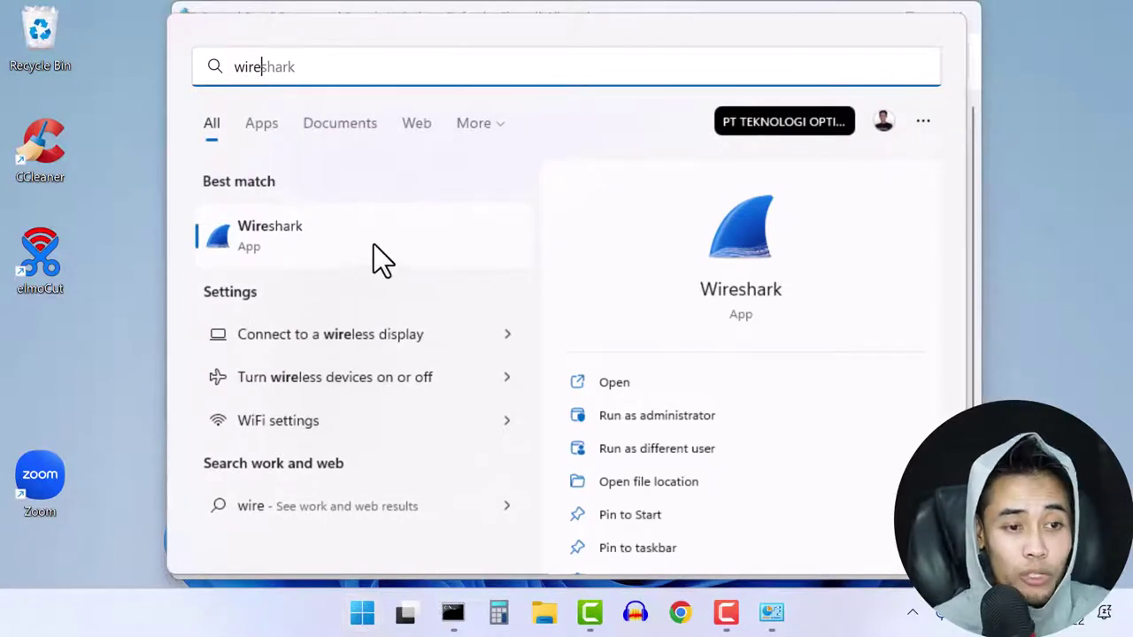
left_click(338, 246)
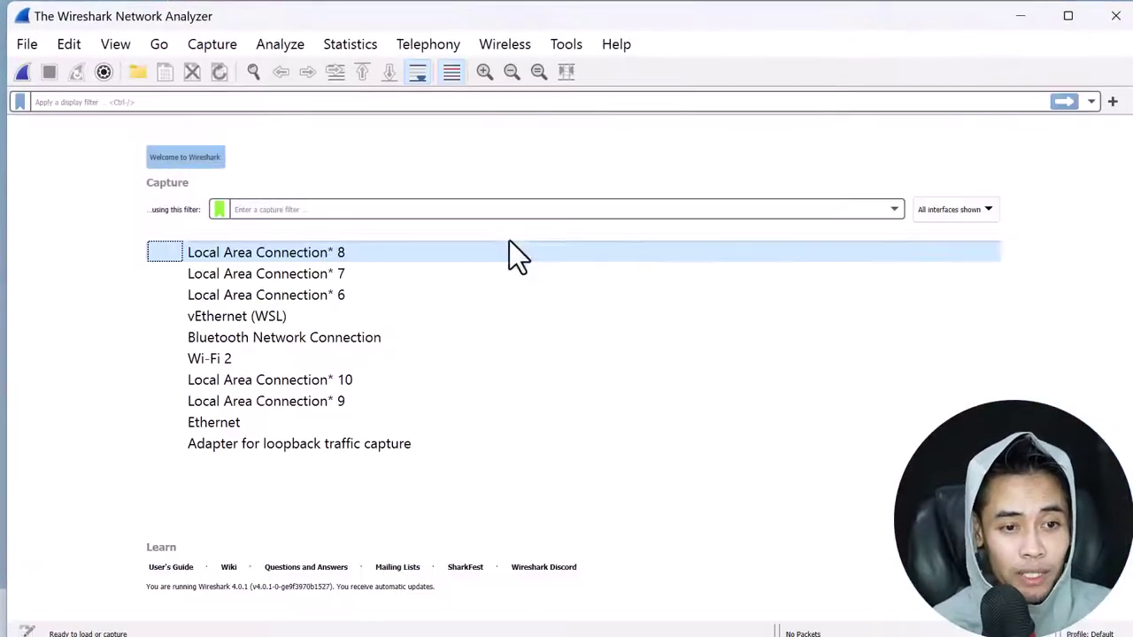